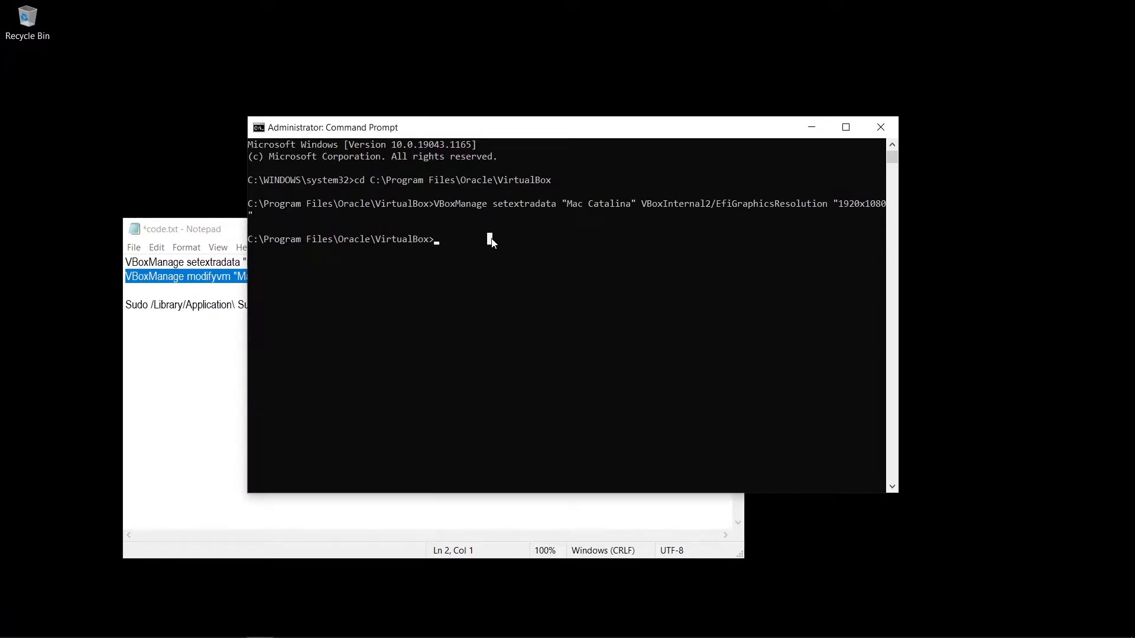
Step: Set the Mac Catalina VM's video memory to 256, then close the Notepad notes
key(Return)
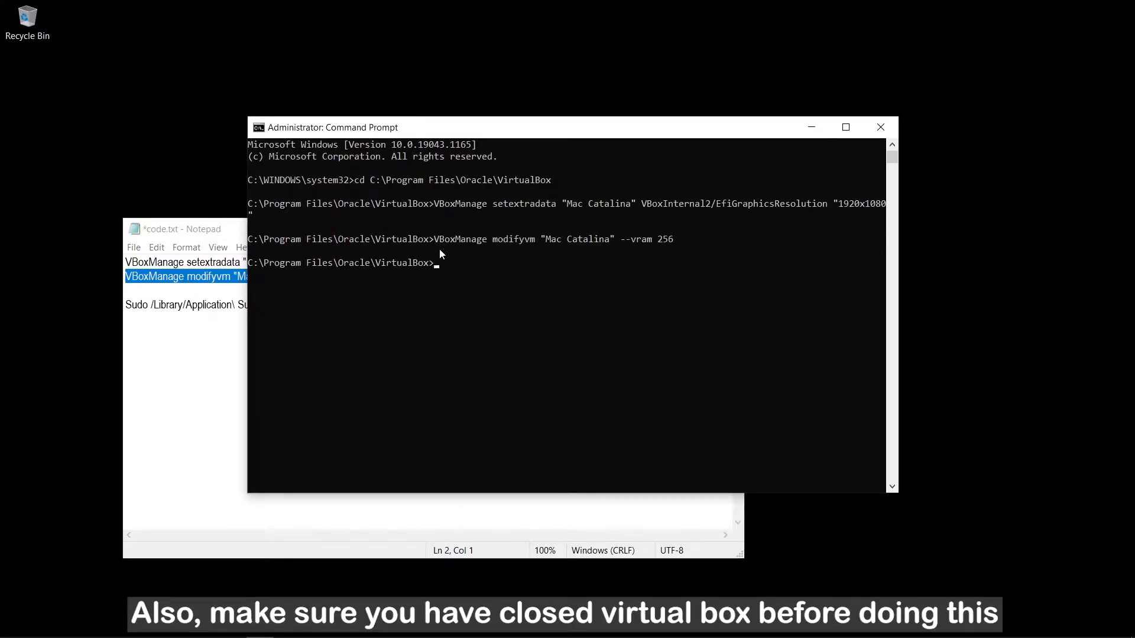
click(148, 229)
click(727, 229)
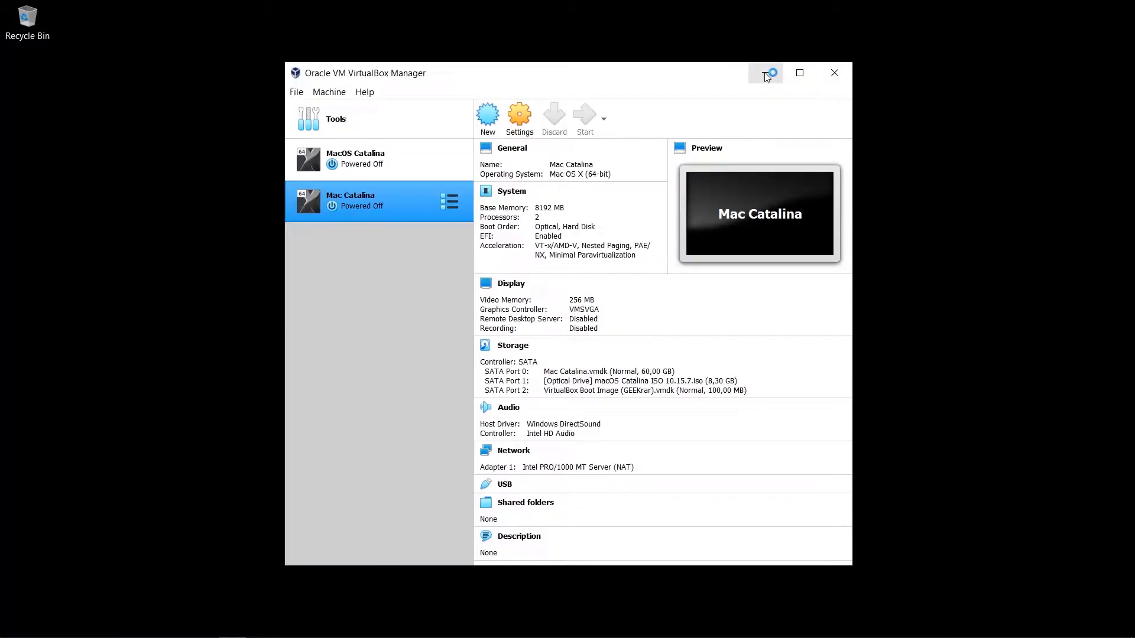
click(766, 75)
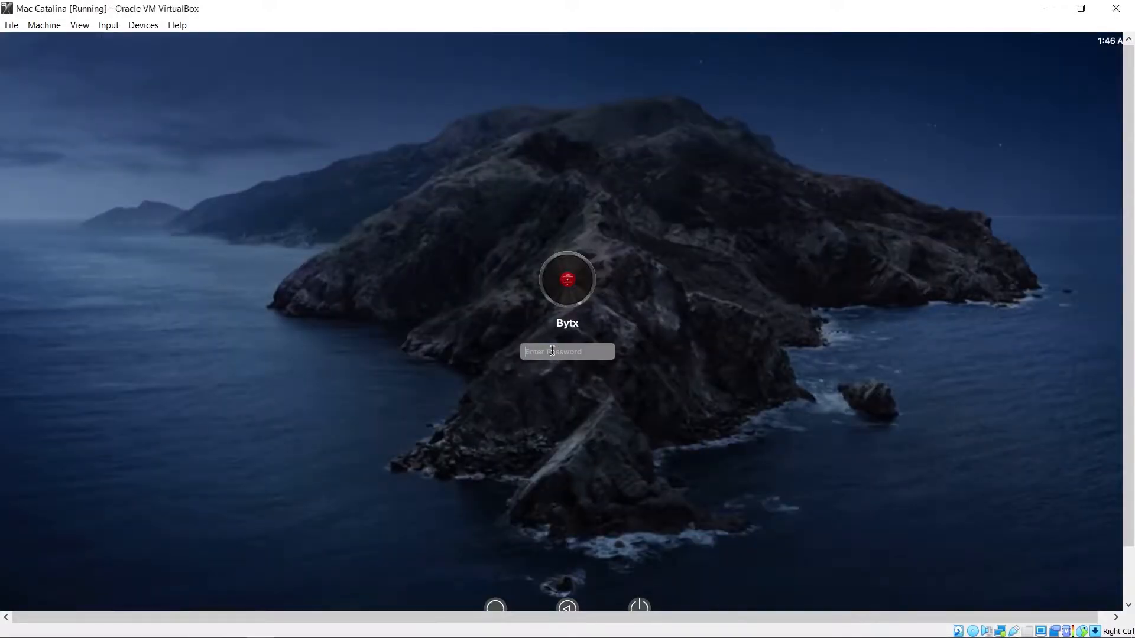
Step: Put the VM in Full-screen Mode and eject the Install macOS Catalina disk
click(79, 25)
click(118, 41)
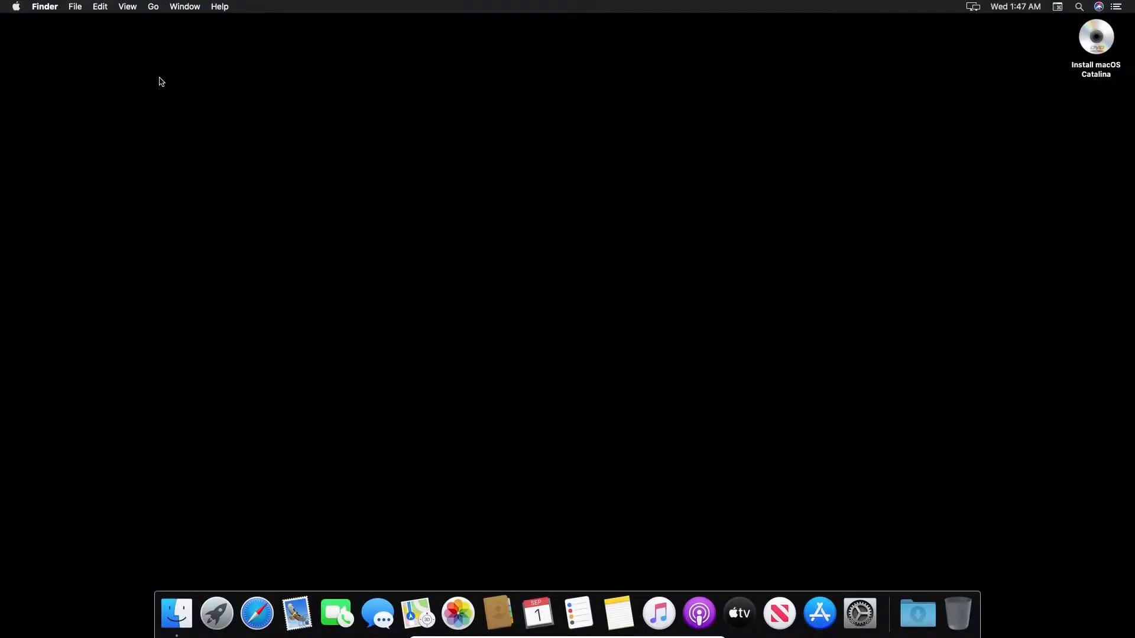
click(1110, 45)
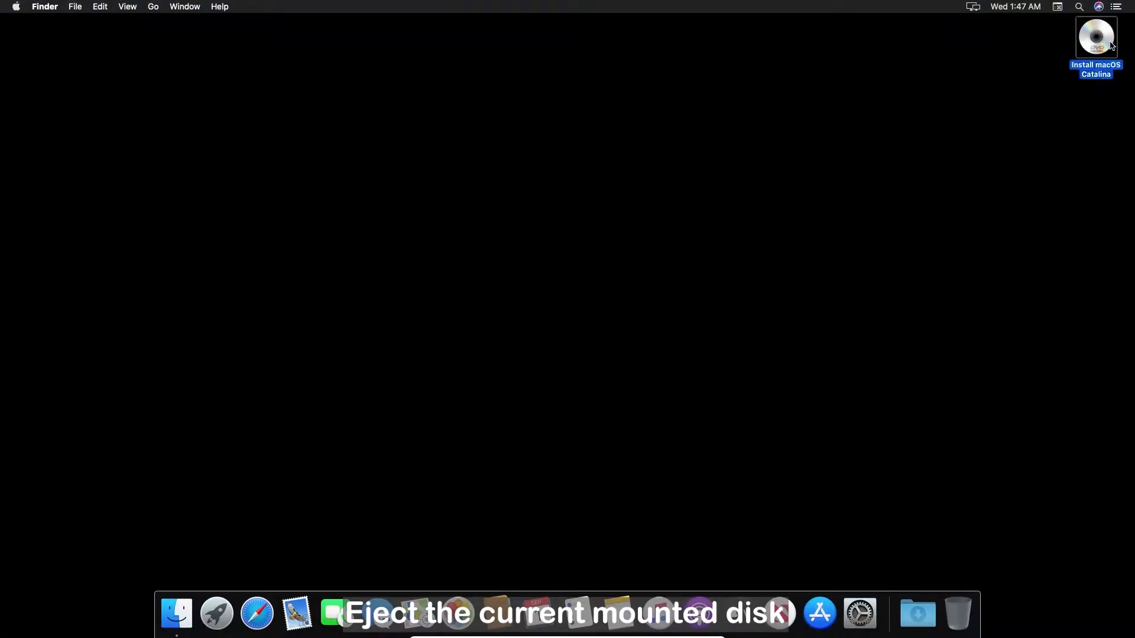
right_click(1111, 45)
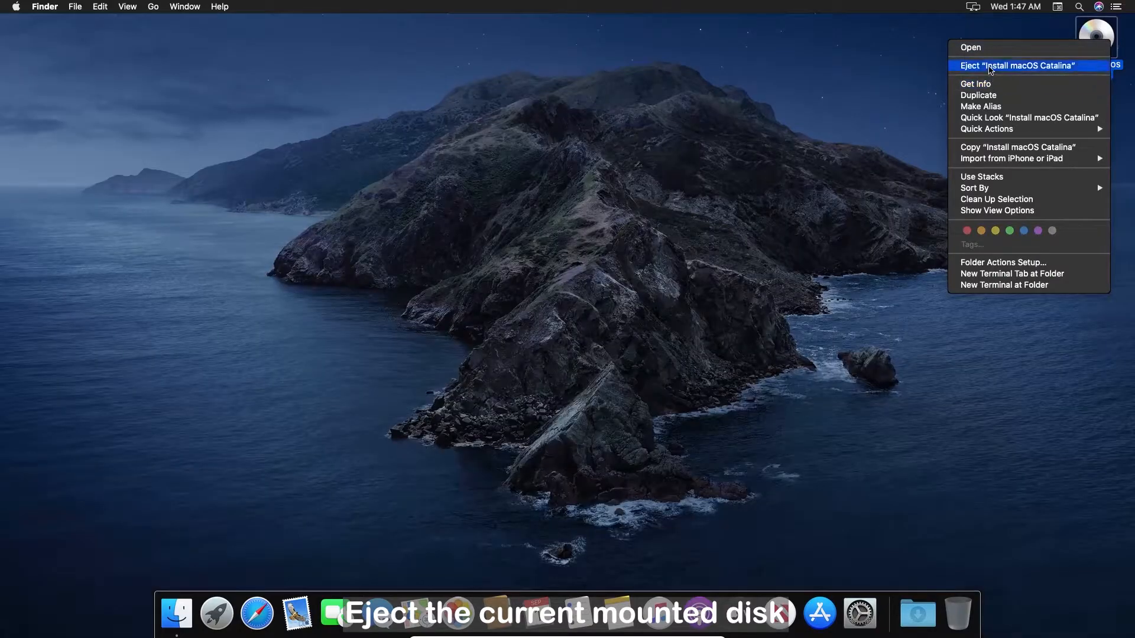
click(999, 66)
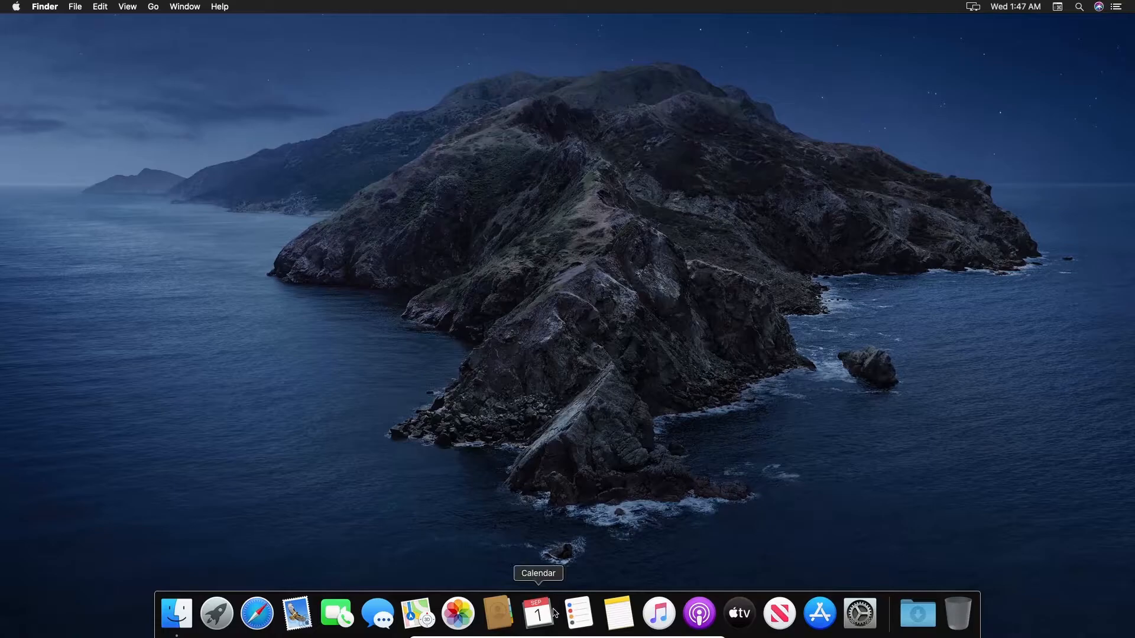
Step: Load darwin.iso into the VM's optical drive from Devices > Optical Drives
click(569, 632)
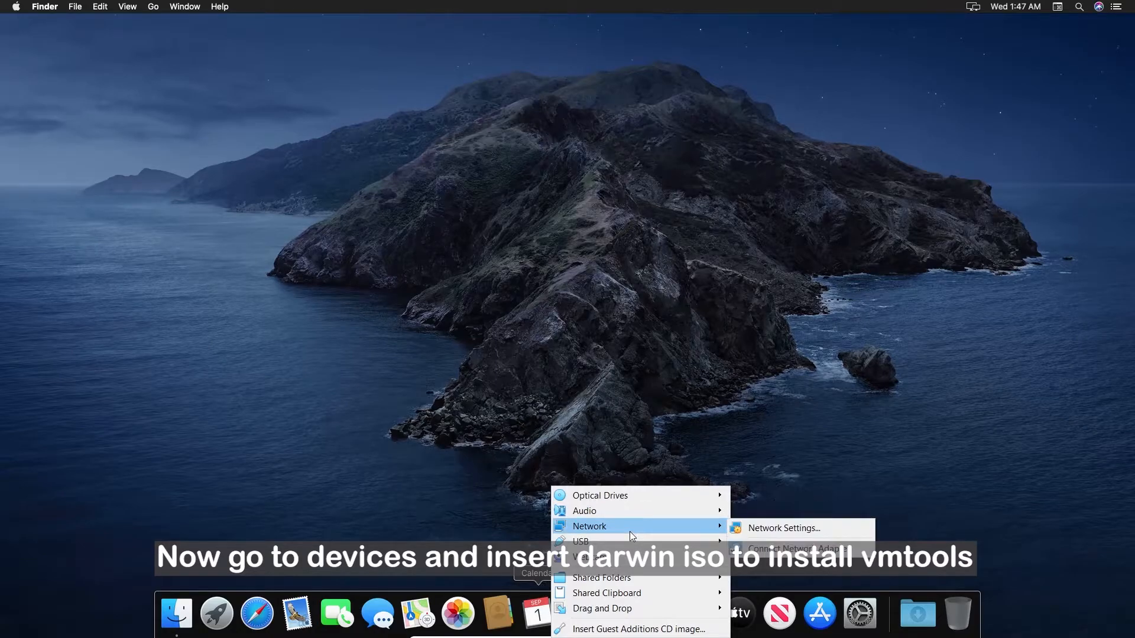
mouse_move(650, 494)
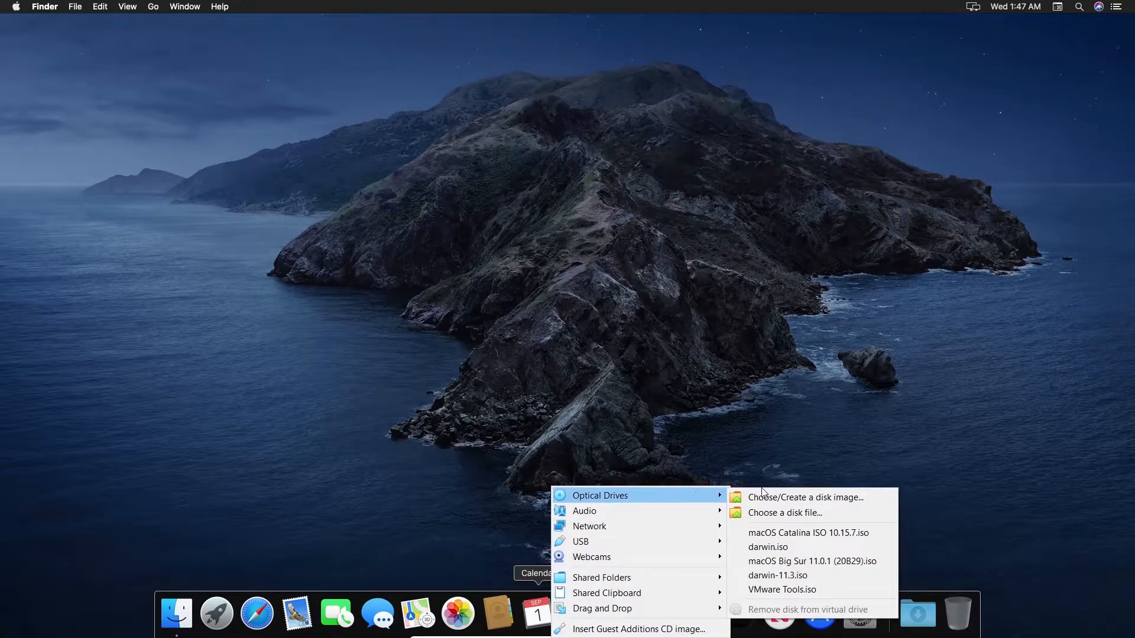
click(787, 514)
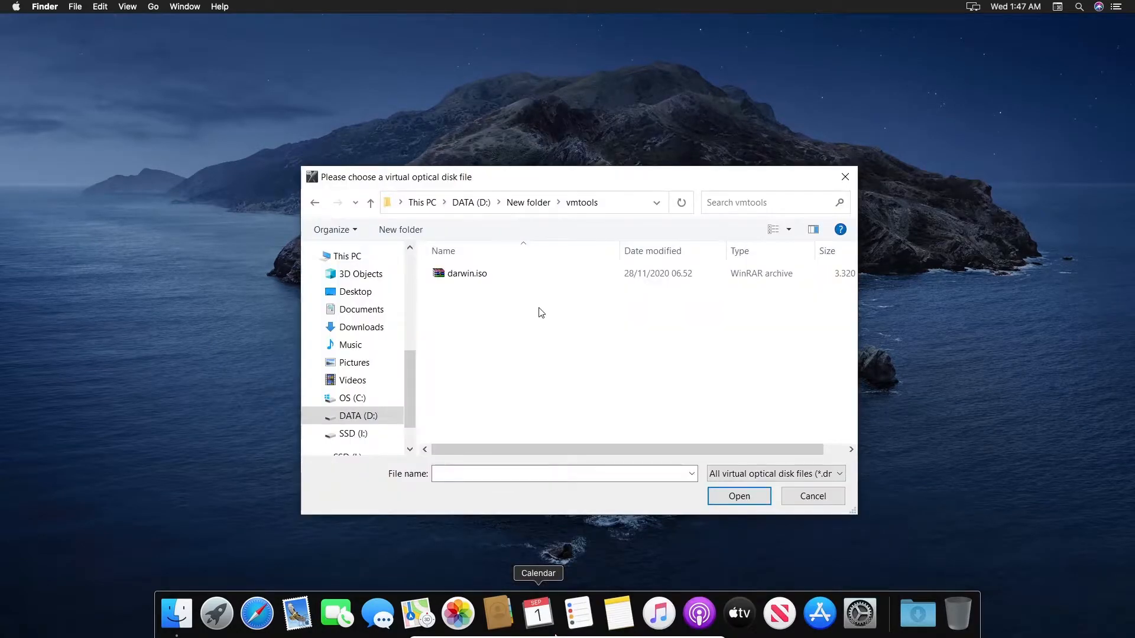
double_click(503, 277)
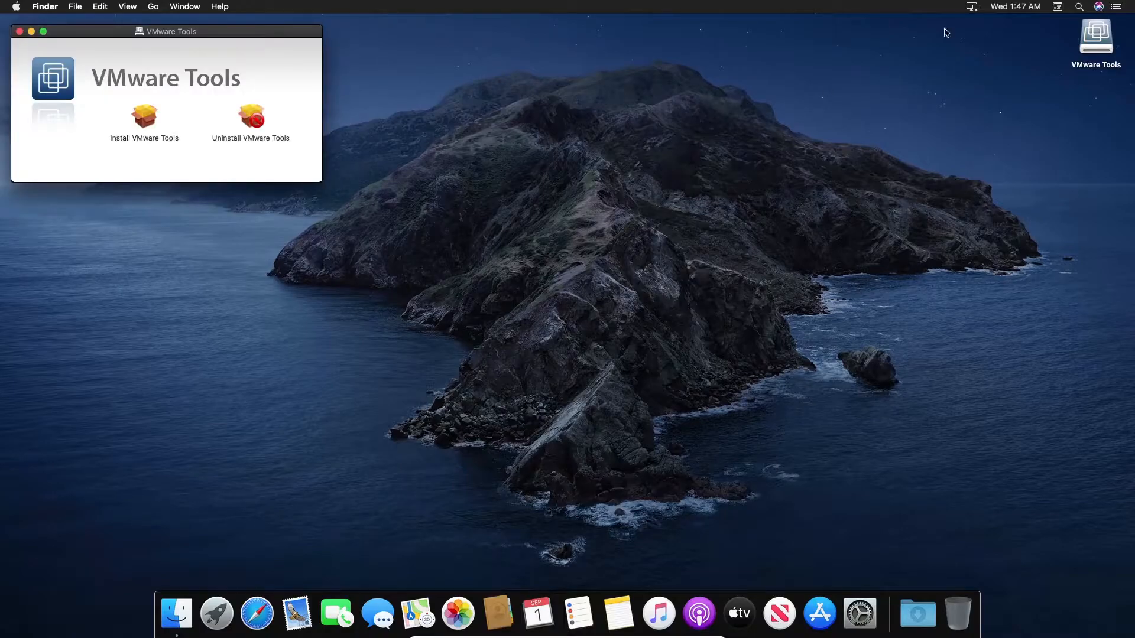
Step: Launch the VMware Tools installer and proceed through Continue, Install and Continue Installation
double_click(158, 126)
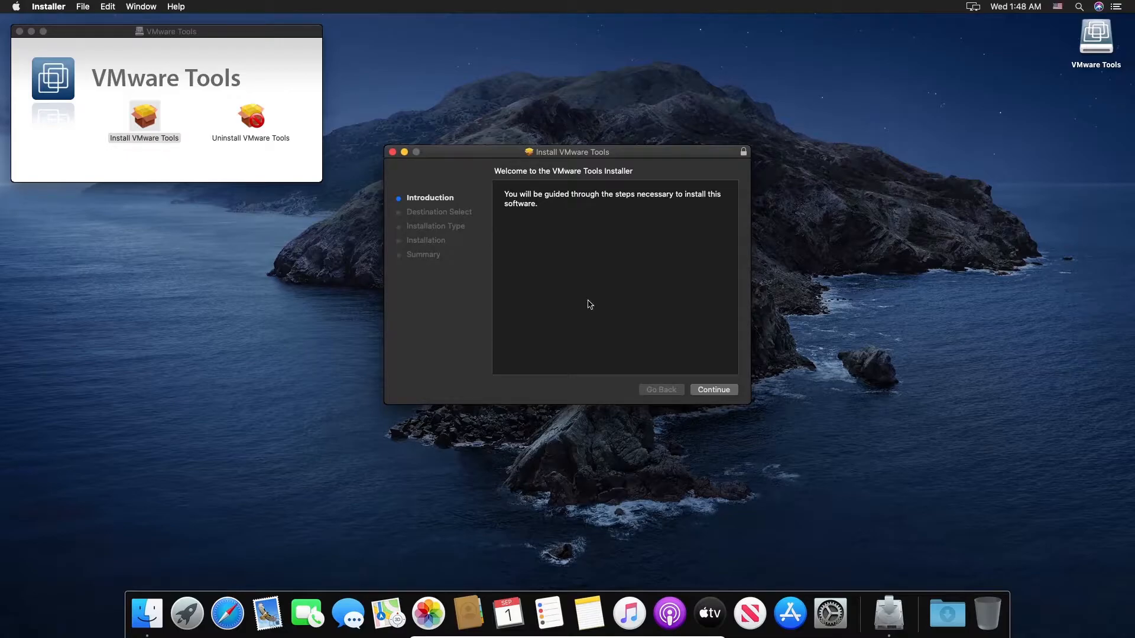
click(709, 391)
click(717, 389)
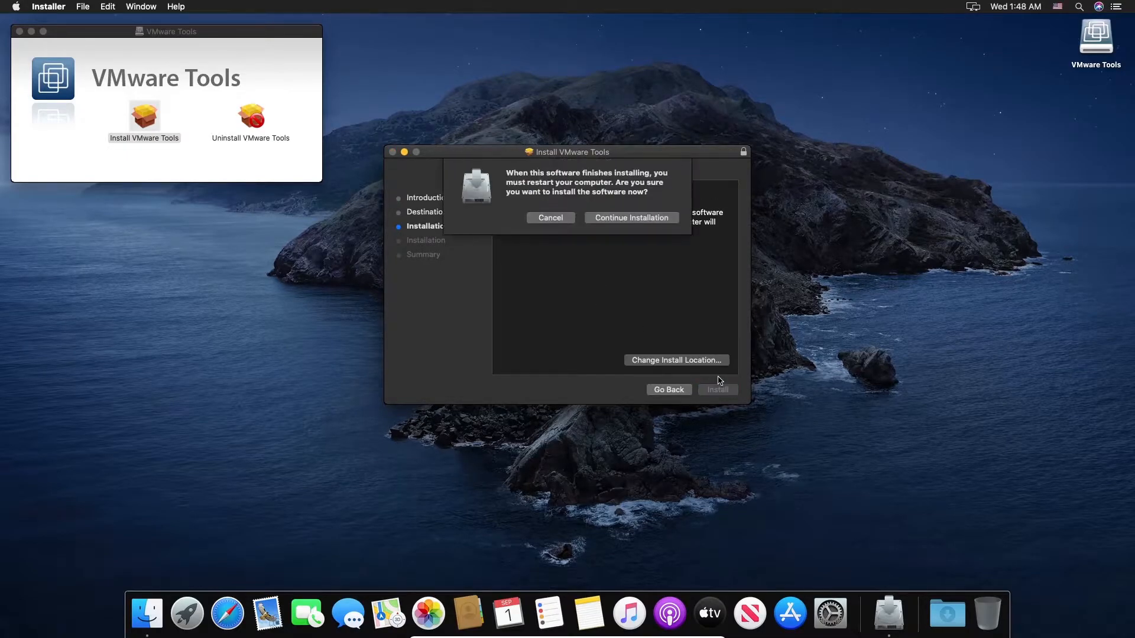
click(629, 220)
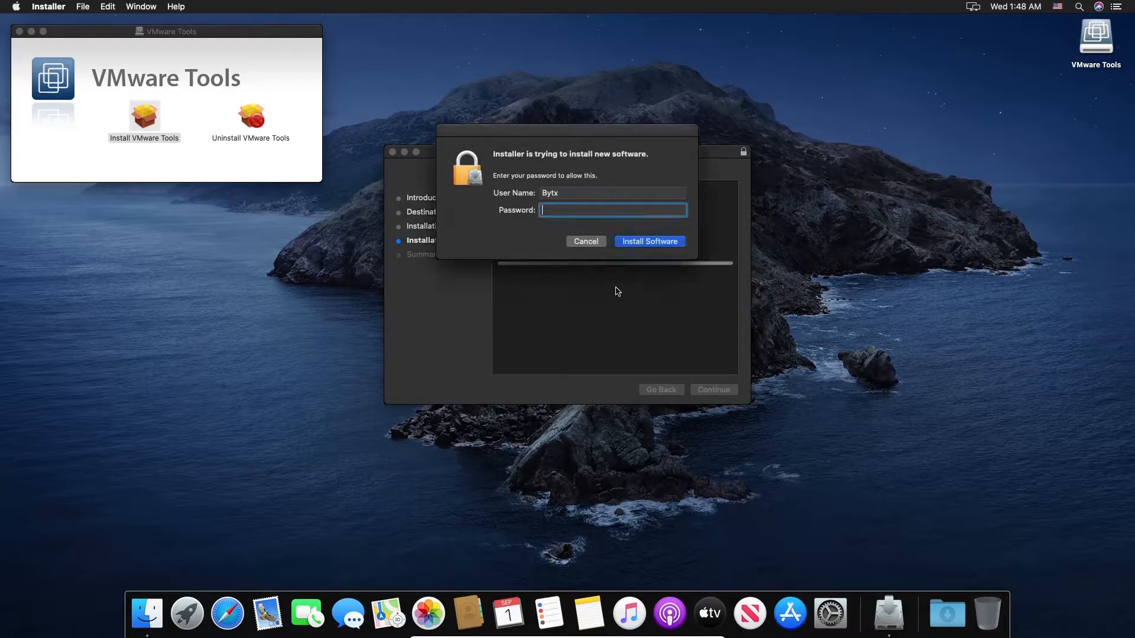
Step: Authorize the install with the account password, then open Security Preferences for the blocked extension
text(••••)
click(665, 243)
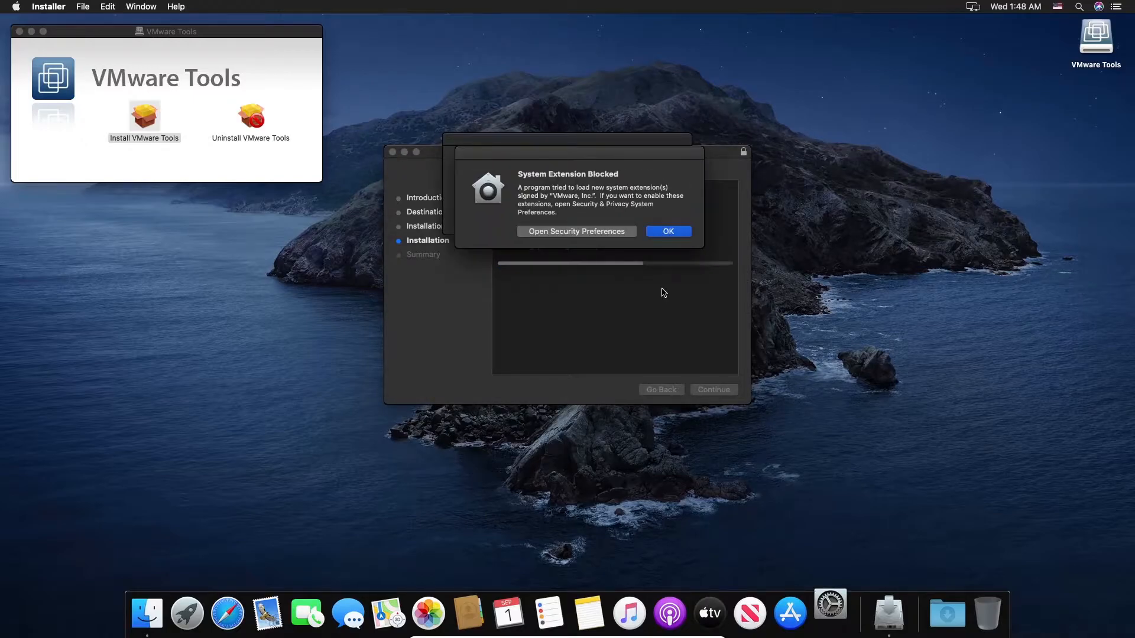
click(589, 236)
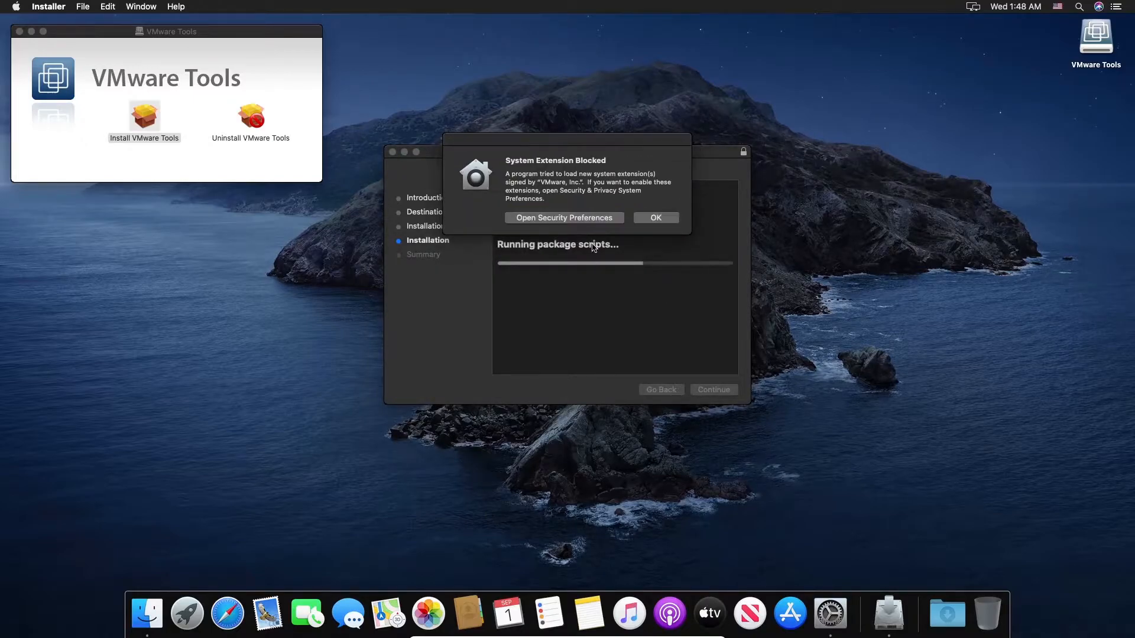
click(601, 220)
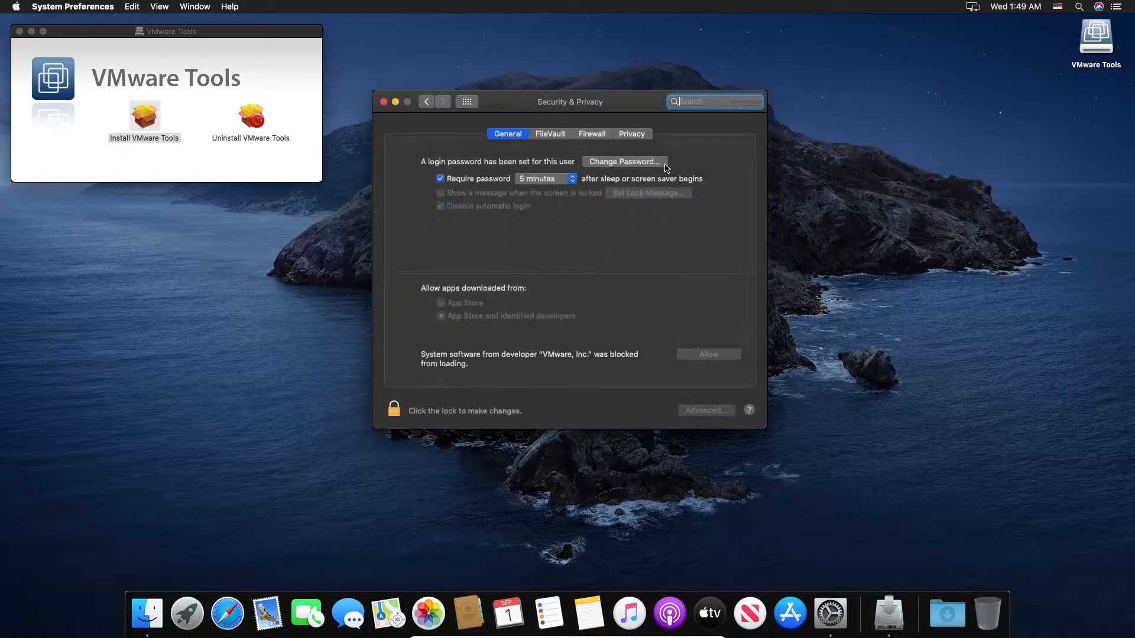
Step: Unlock Security & Privacy with the password and allow the blocked VMware system software
click(393, 411)
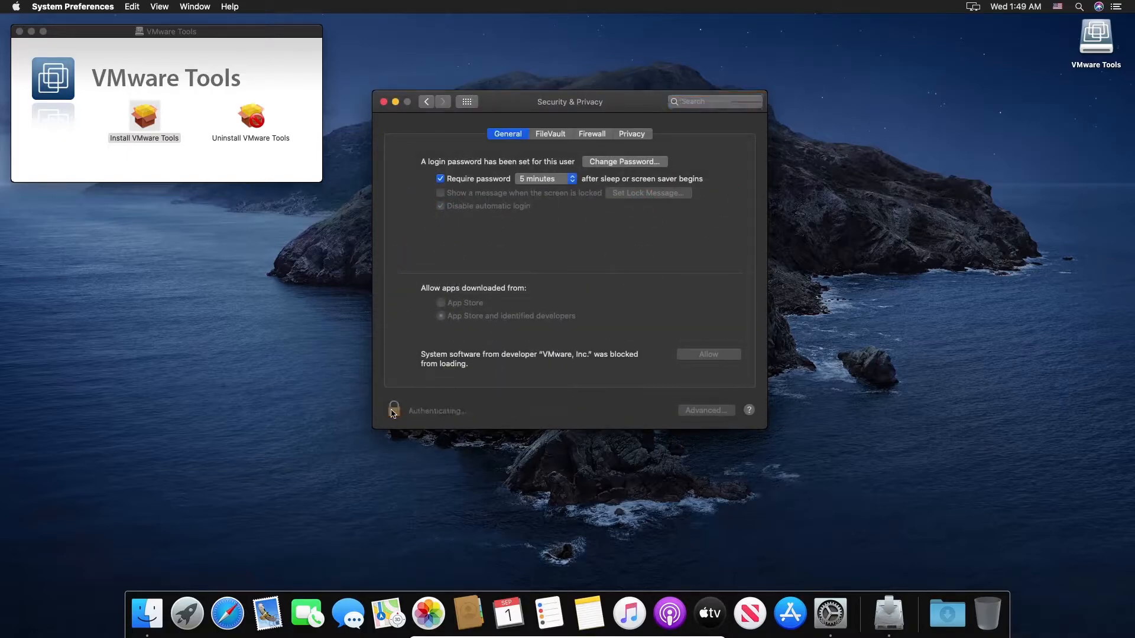
text(•••)
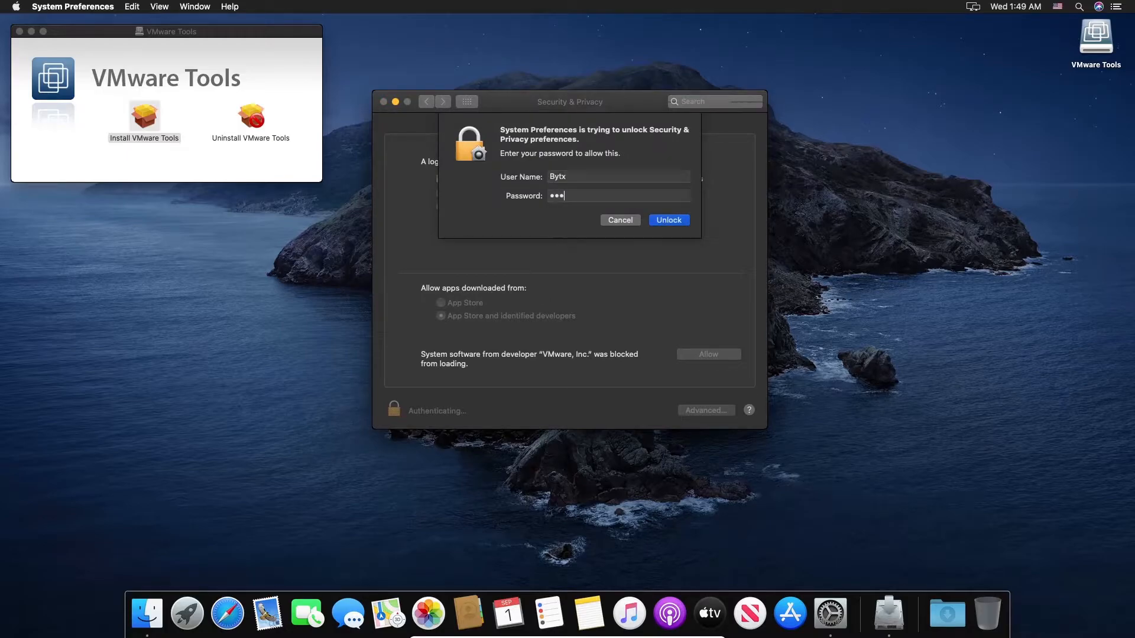
click(681, 222)
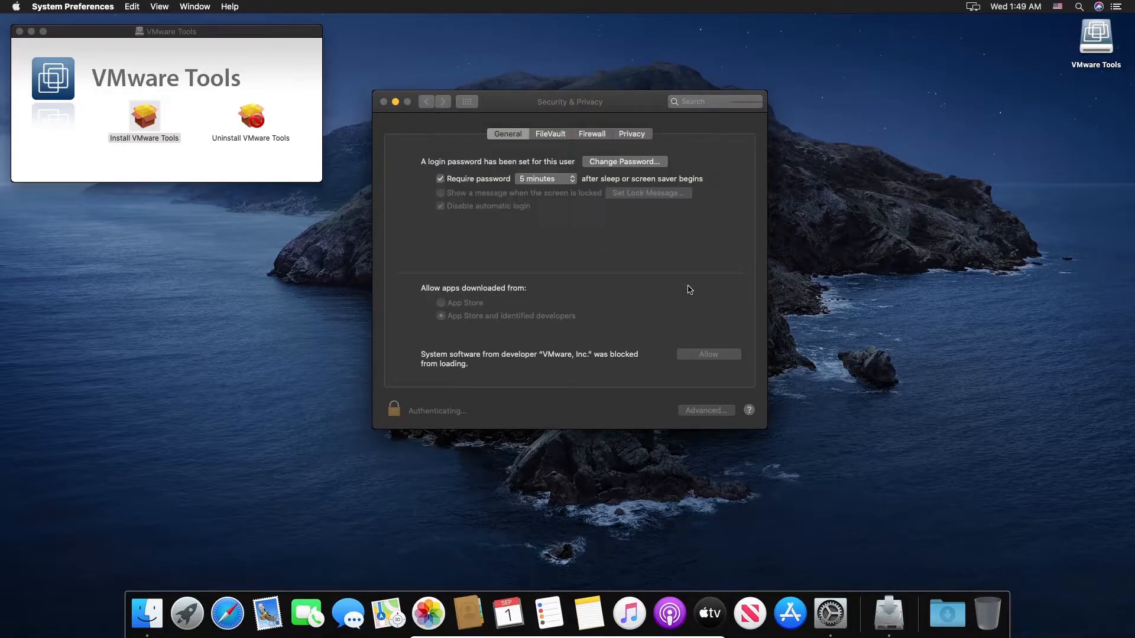
click(709, 355)
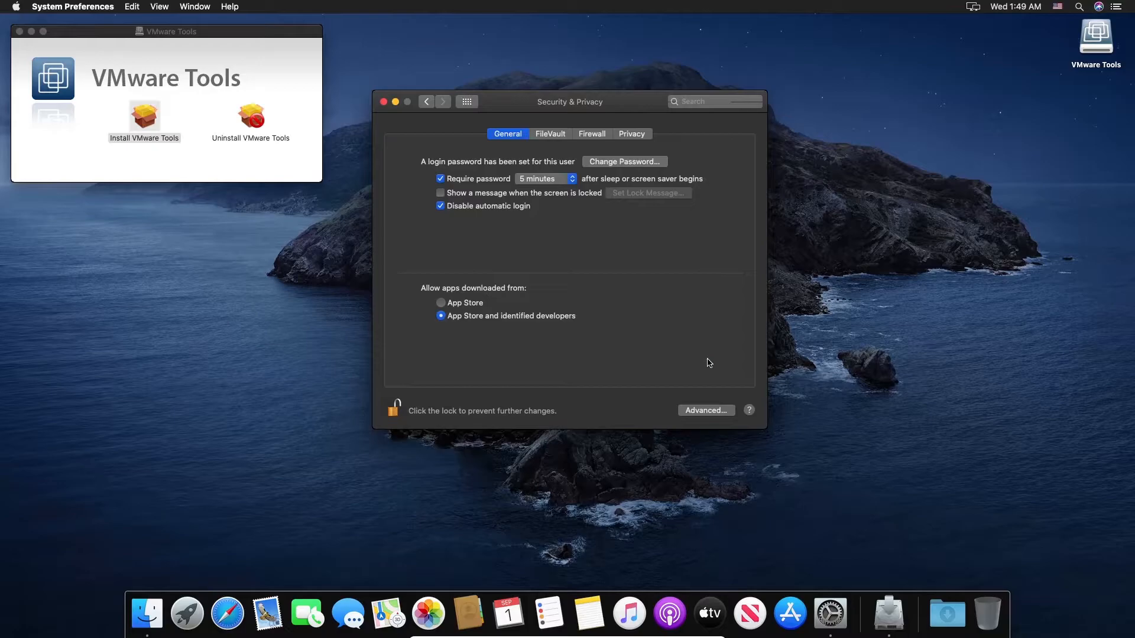
Step: Close Security & Privacy and open About This Mac from the Apple menu
click(384, 103)
click(12, 7)
click(23, 22)
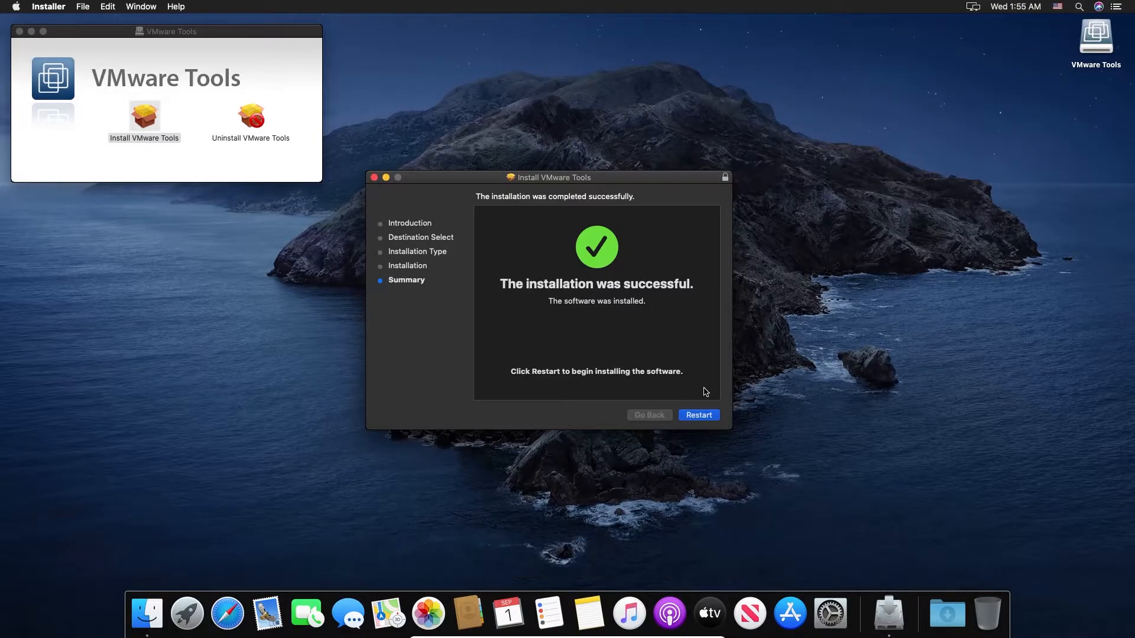
Step: Restart the guest to finish the install, log back in, and open About This Mac
click(699, 420)
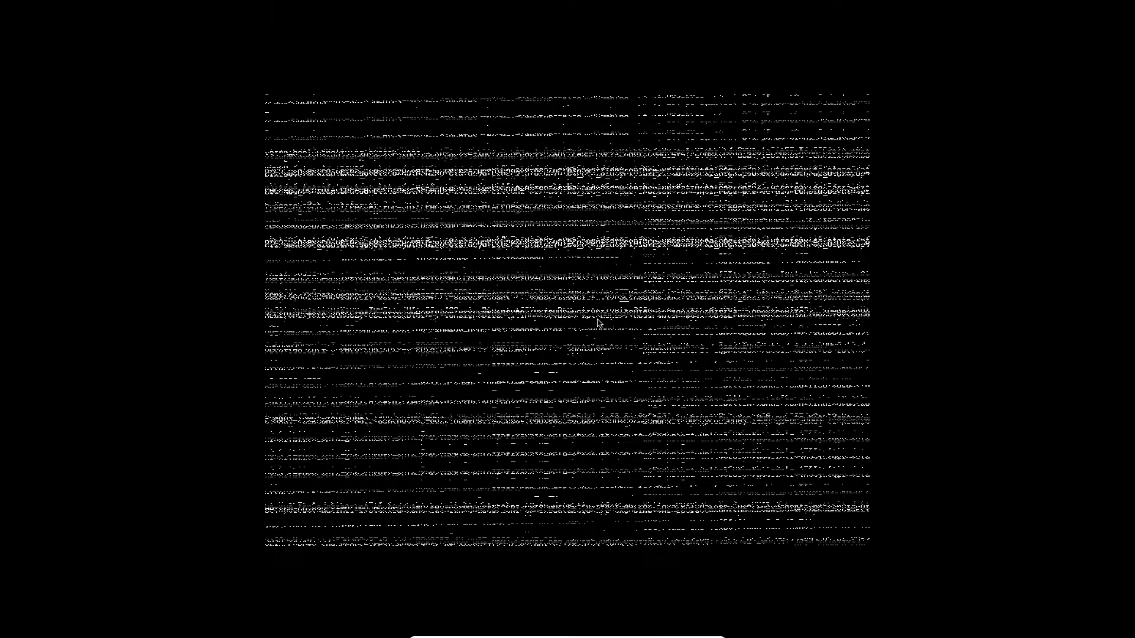
key(Return)
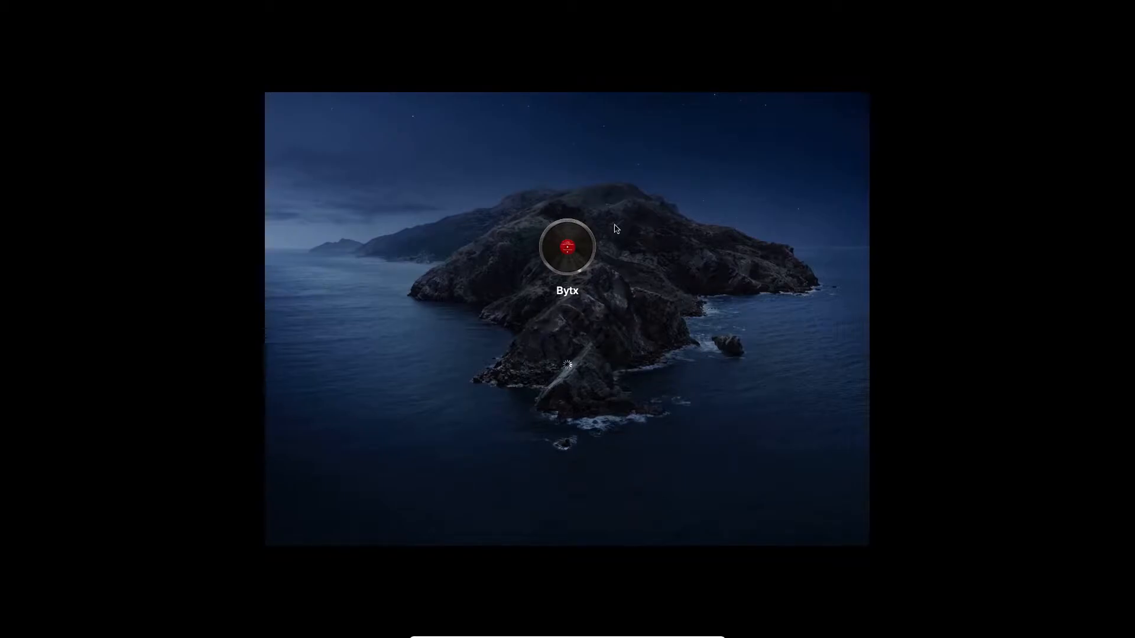
click(276, 120)
click(281, 99)
click(313, 114)
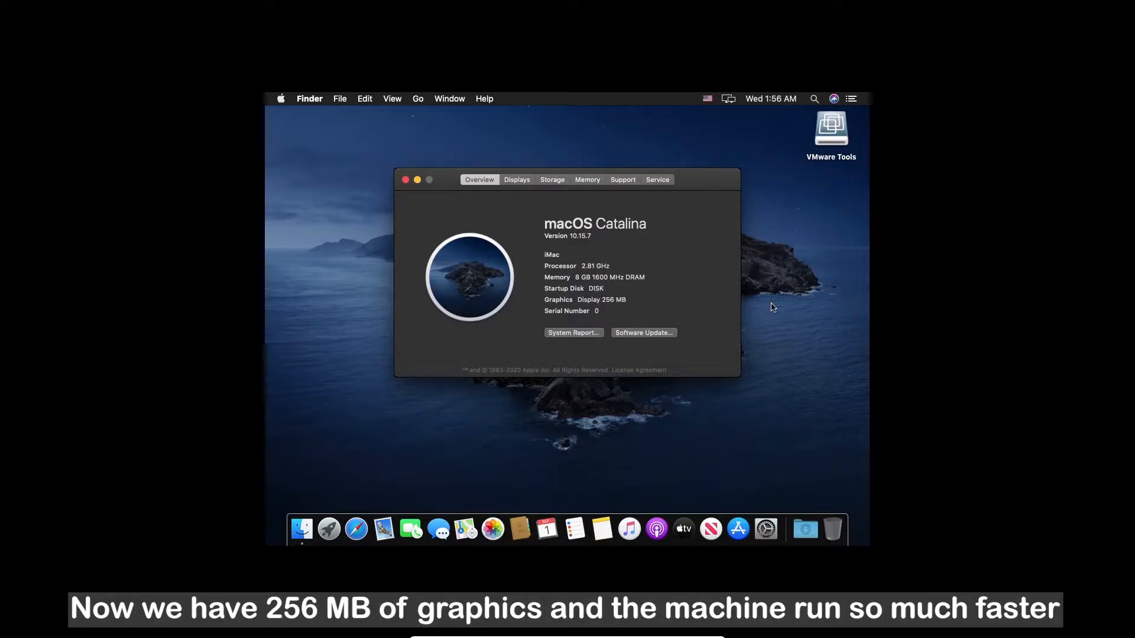
Step: Close About This Mac and search Spotlight for 'termin'
click(405, 180)
key(super+space)
text(termin)
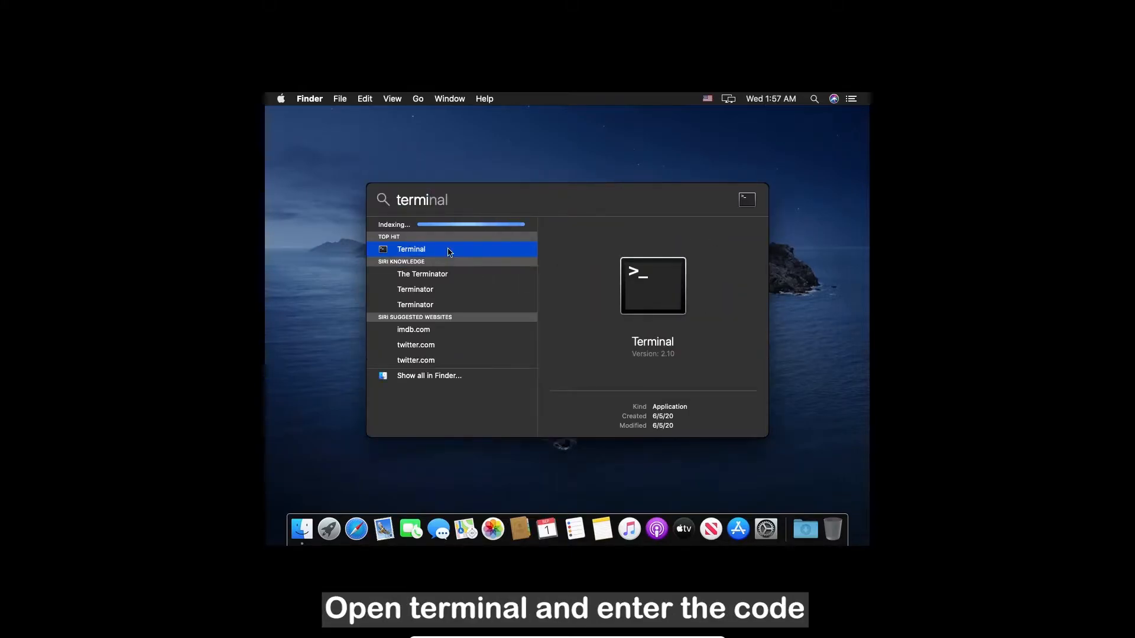
Step: Launch Terminal and run sudo vmware-resolutionset 1920 1080, entering the administrator password
key(Return)
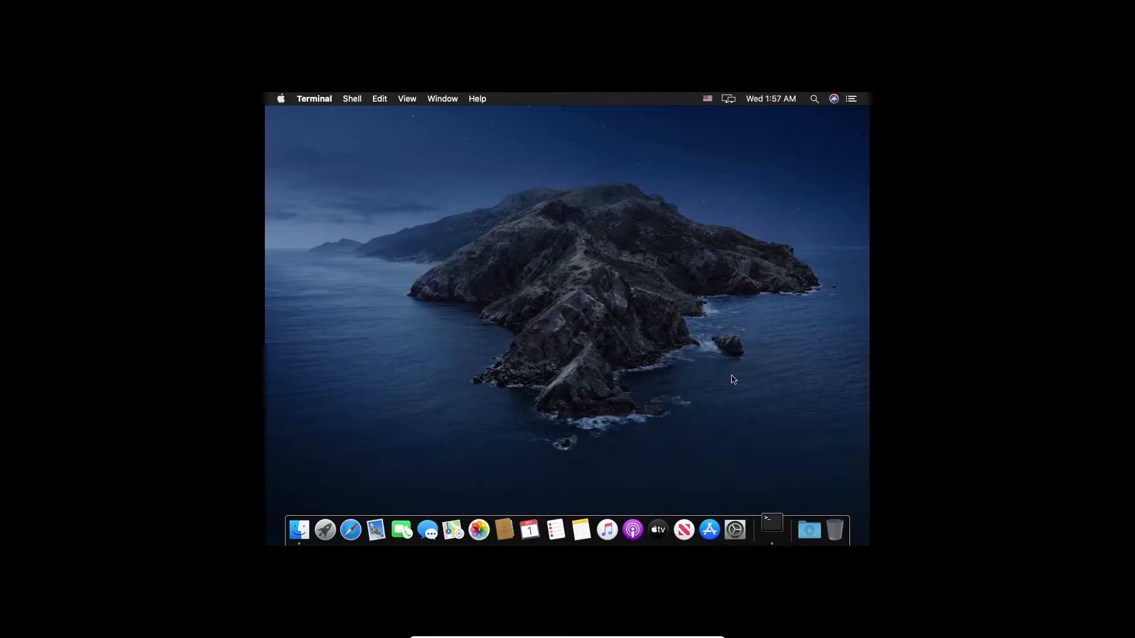
text(Sudo )
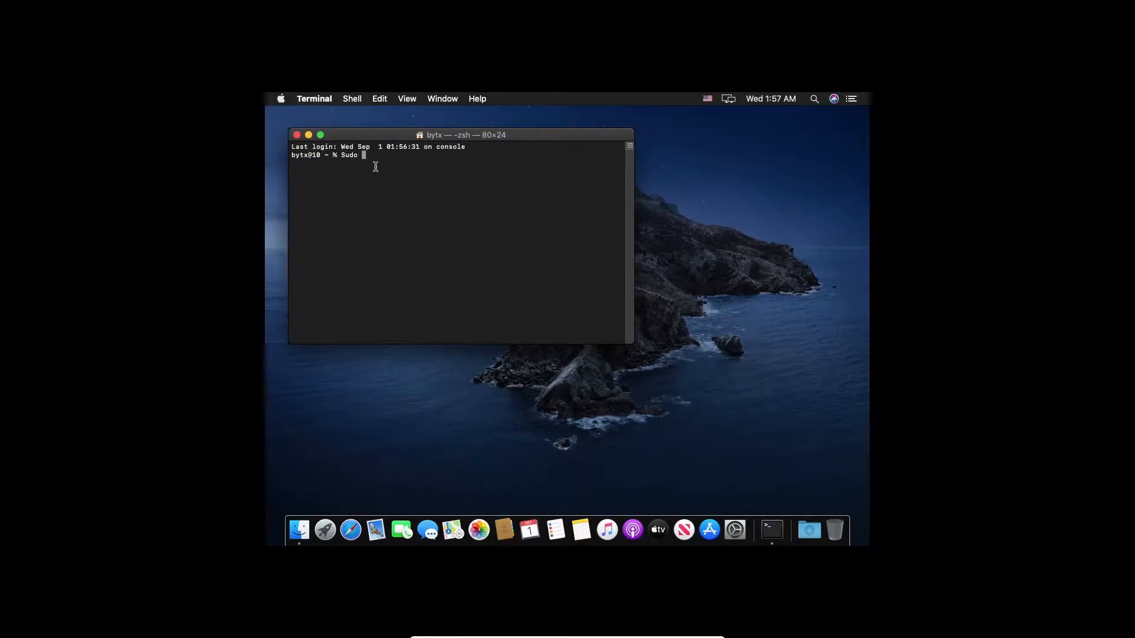
text(/Library/Application\ Support/VMware\ Tools)
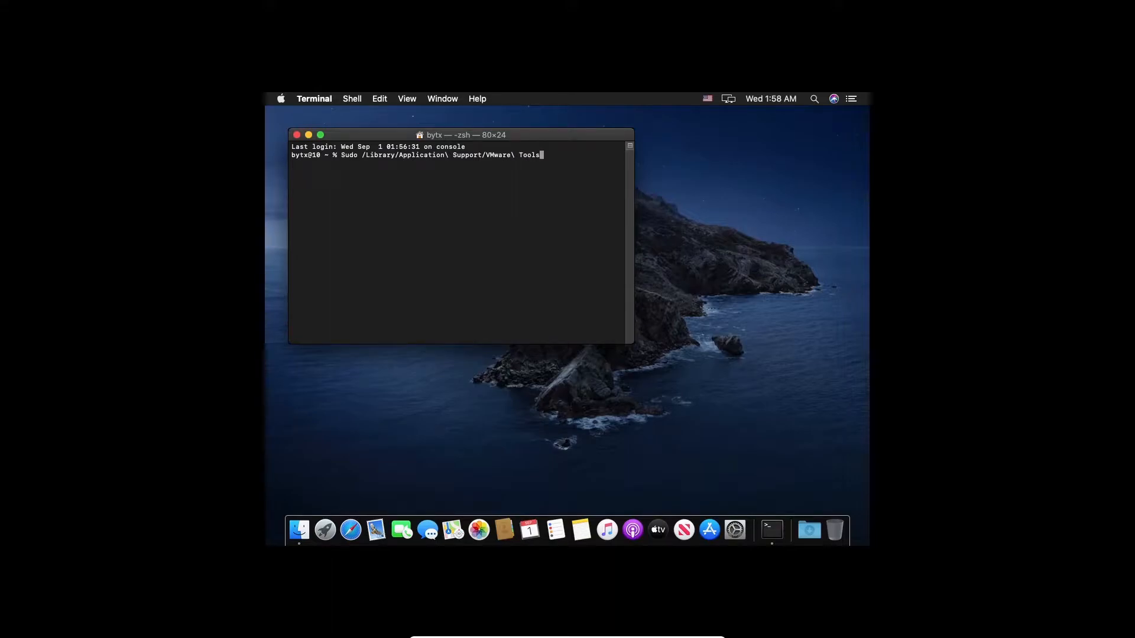
text(vmware-resoulu)
key(BackSpace)
key(BackSpace)
text(lutionset 1920 1080)
key(Return)
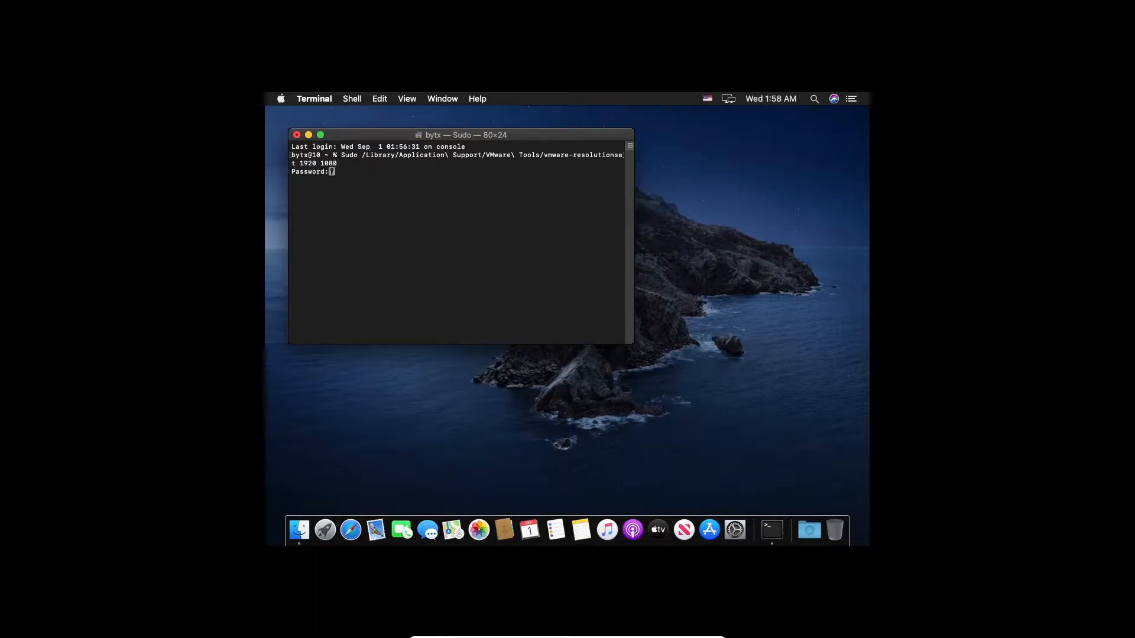
key(Return)
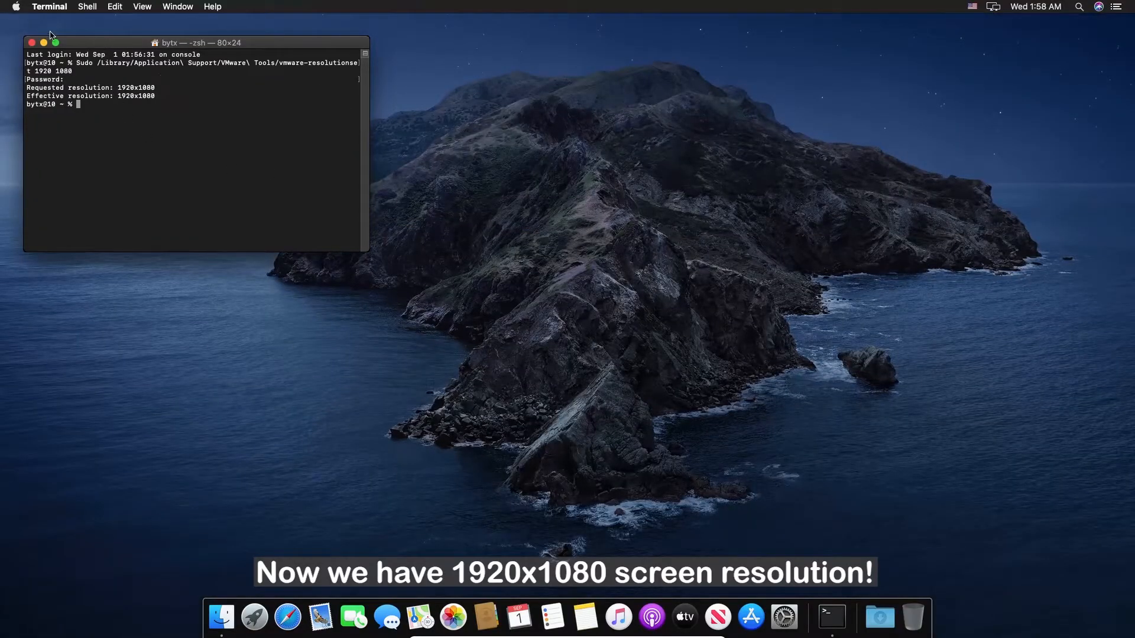
Step: Close Terminal and launch Automator from Launchpad
click(32, 42)
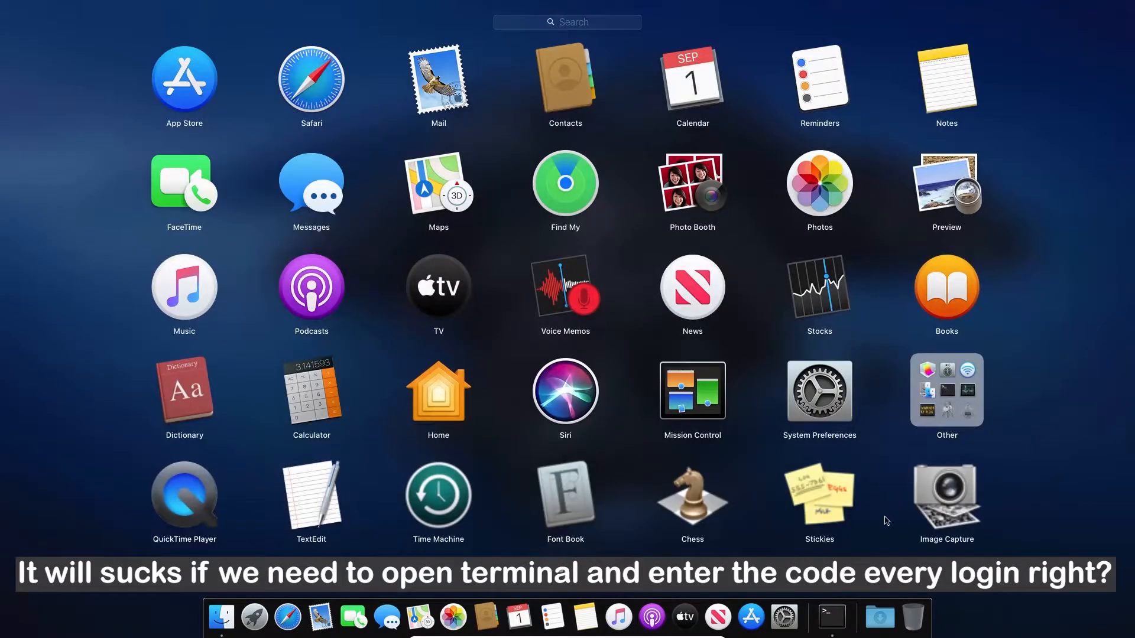
drag(885, 519, 461, 492)
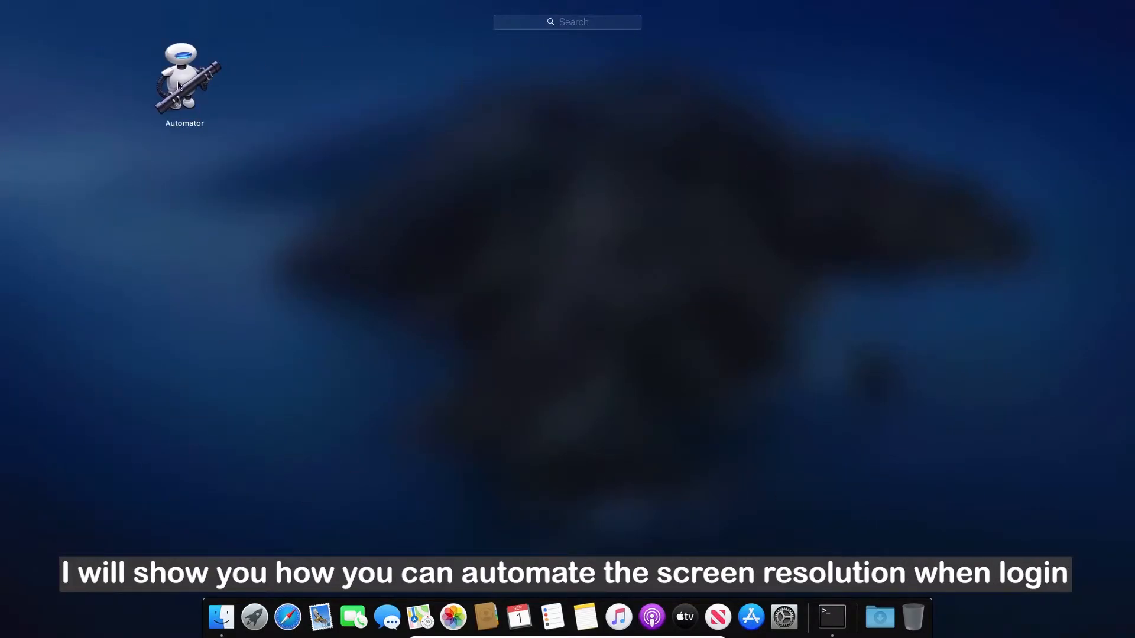
click(195, 84)
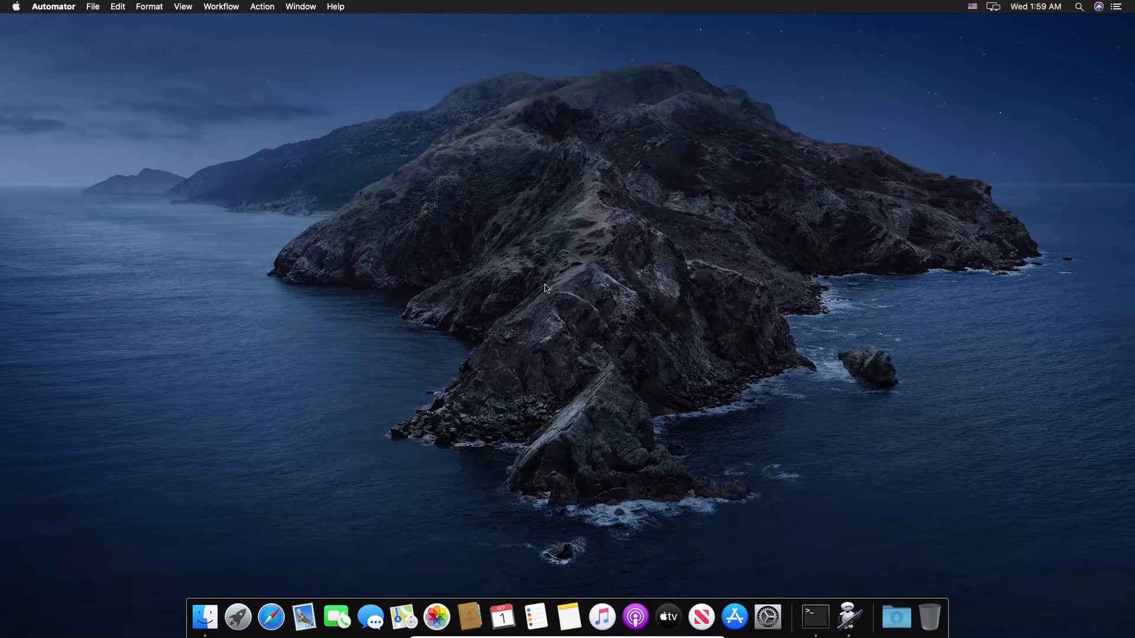
Step: Create a new Automator document of type Application
click(97, 7)
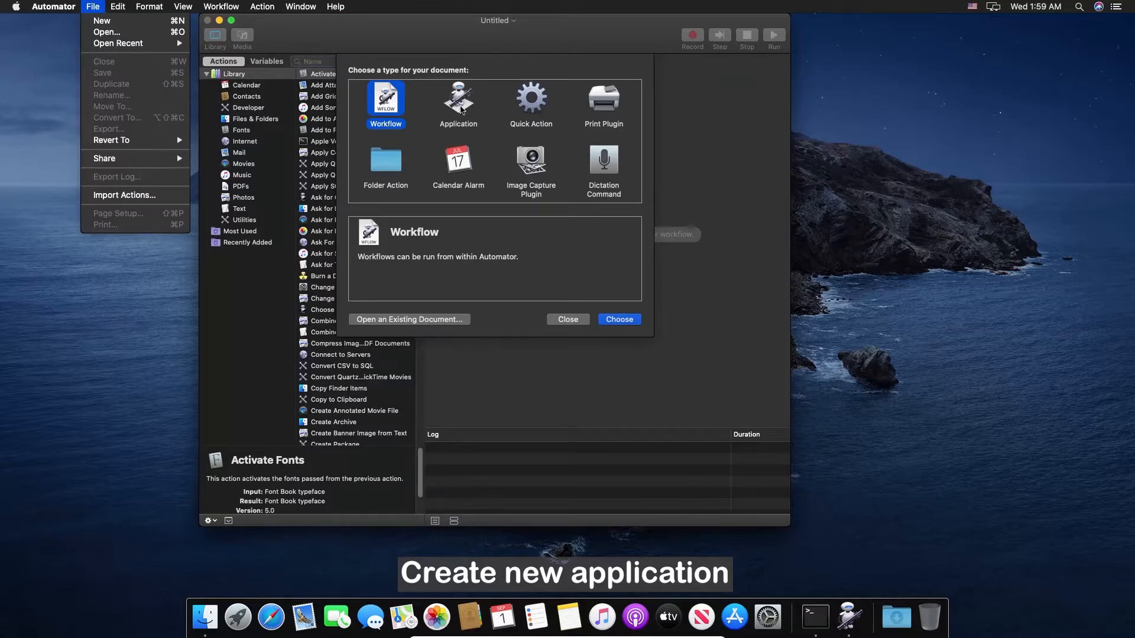
click(462, 108)
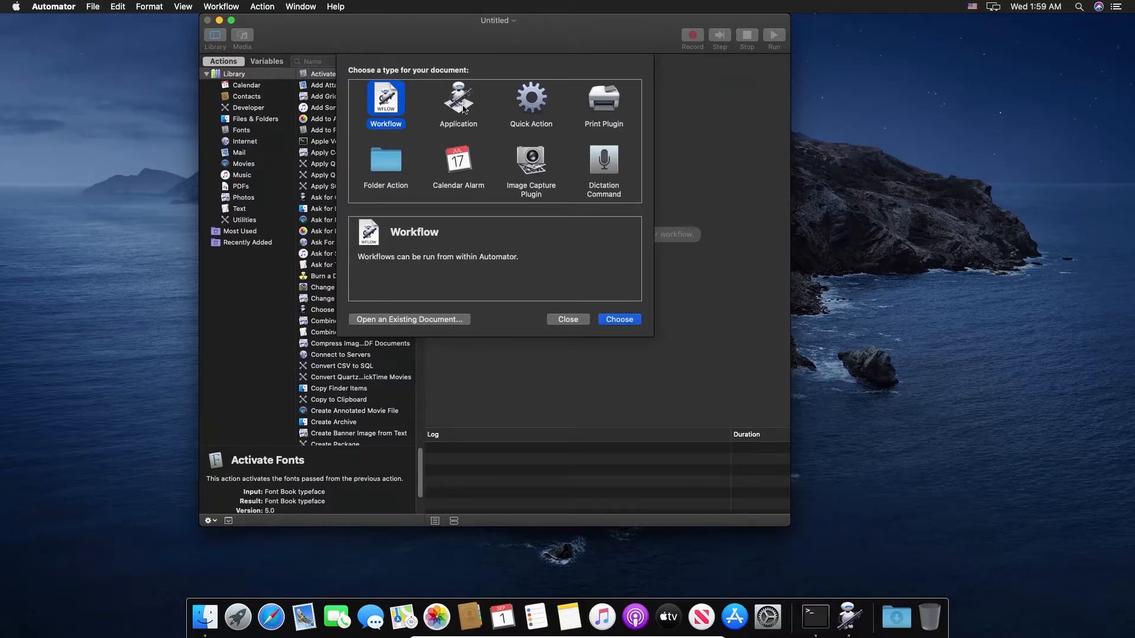
click(463, 109)
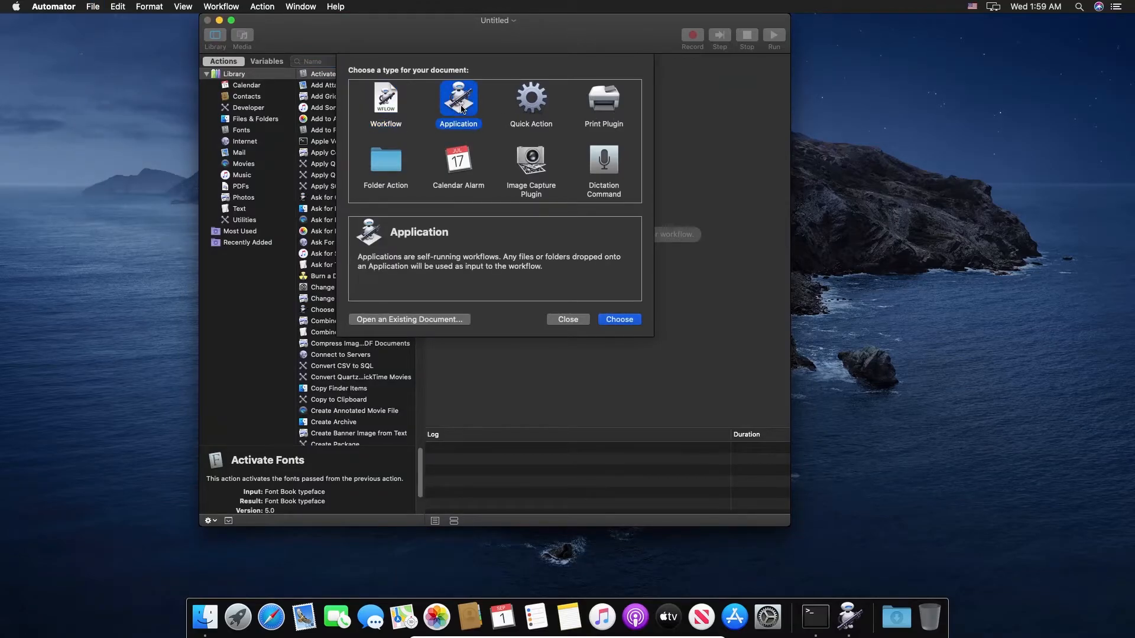
click(620, 320)
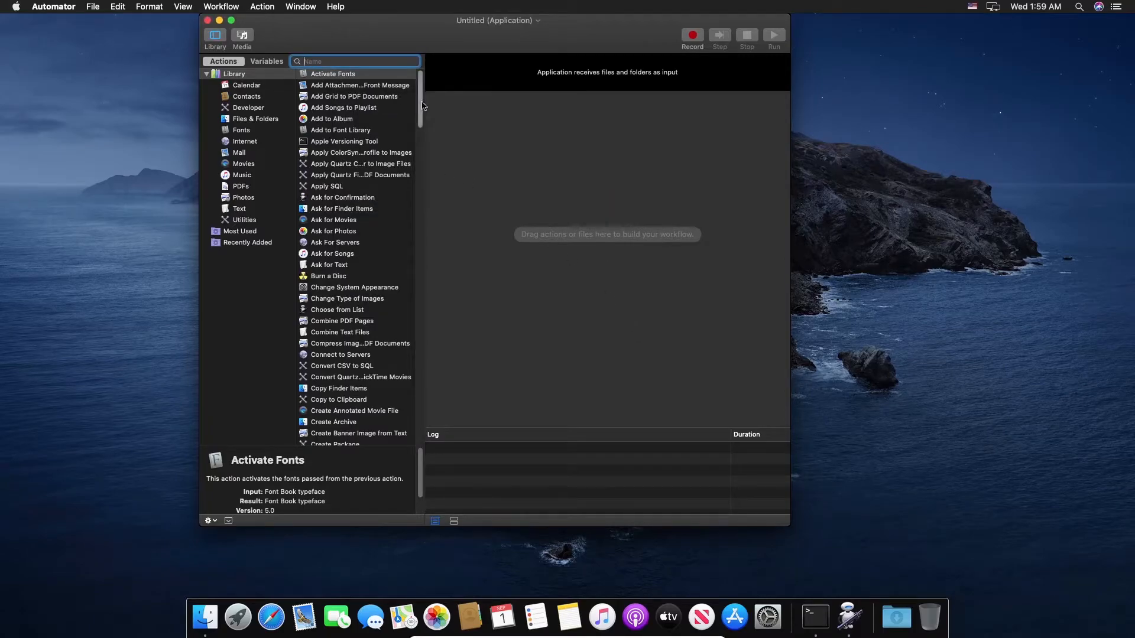
Step: Show the Library's Utilities actions and select Run Shell Script
scroll(422, 106, down, 10)
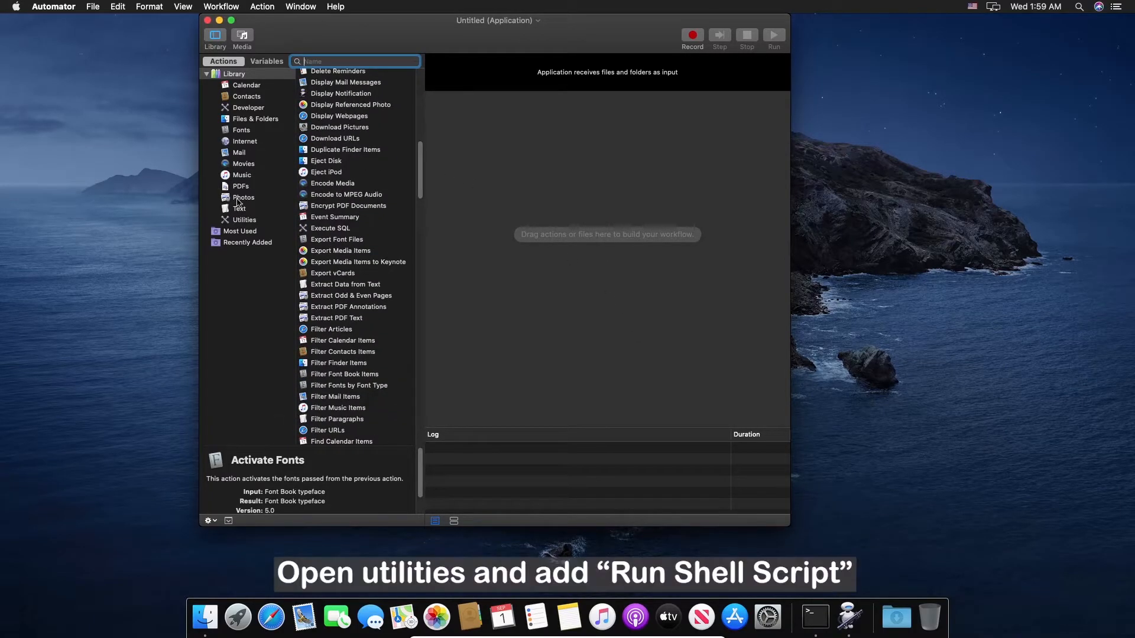
click(244, 220)
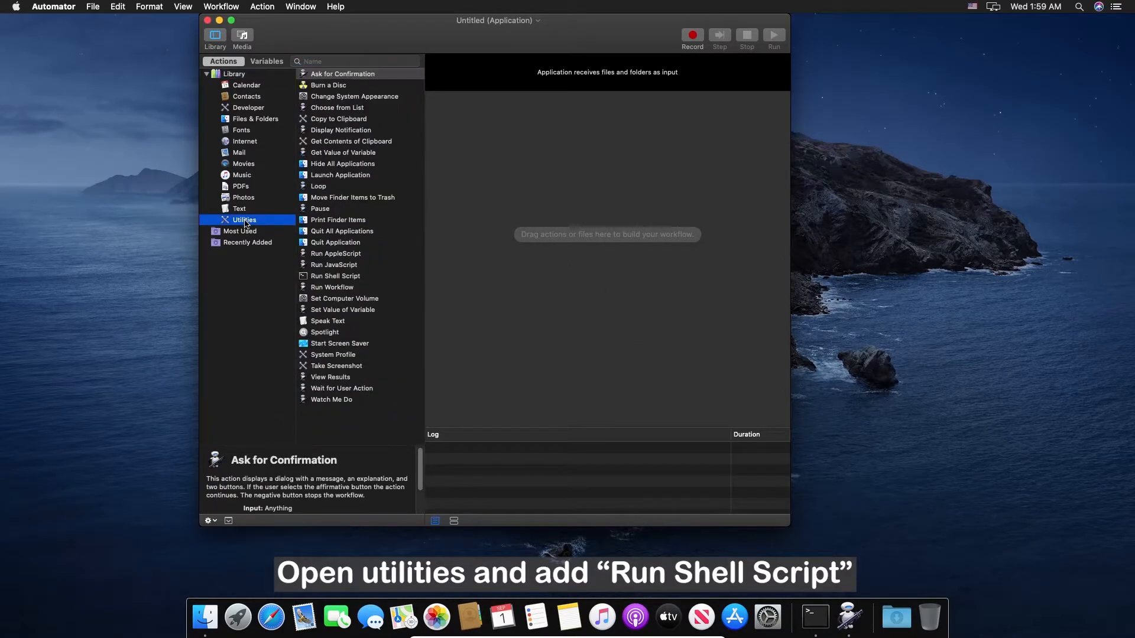
click(334, 278)
Step: Add a Run Shell Script action to the workflow using the /bin/bash shell
double_click(323, 278)
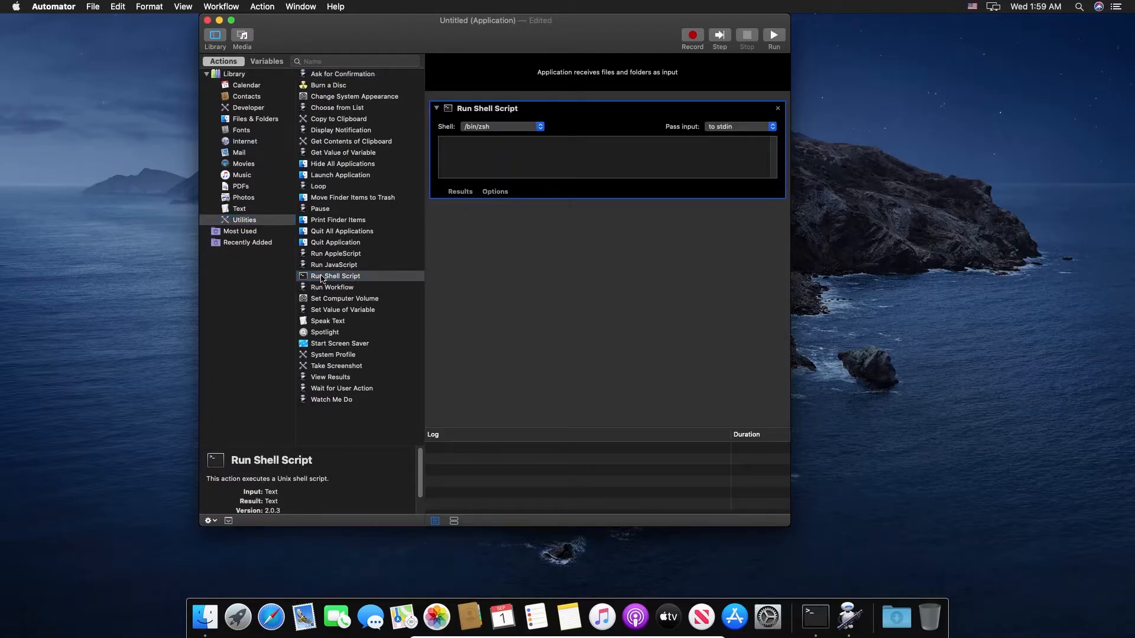
click(540, 127)
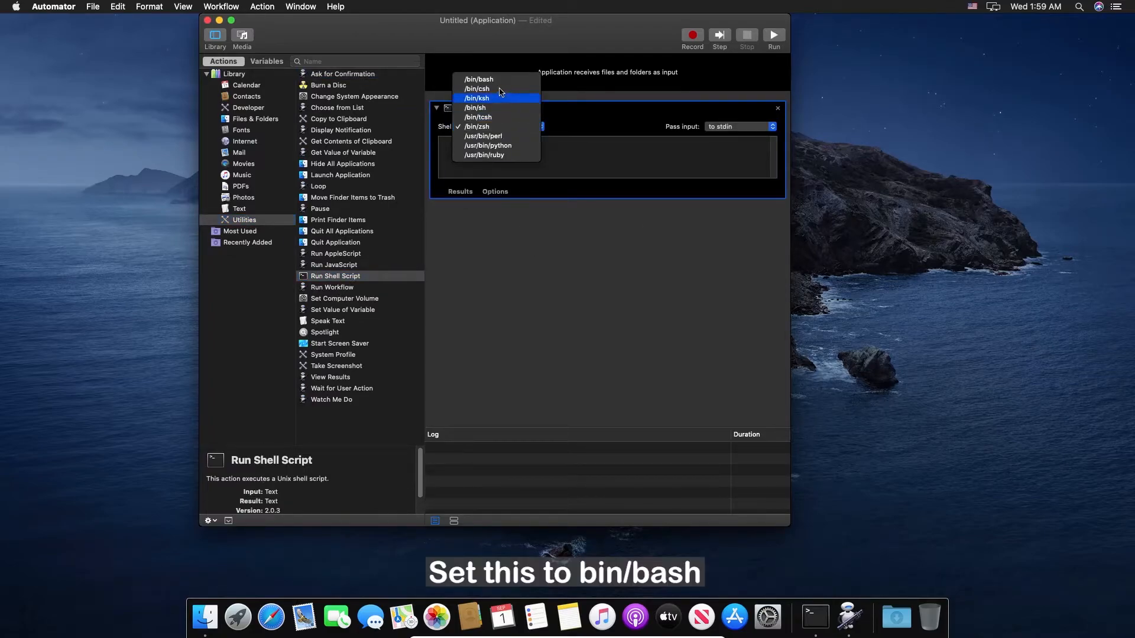
click(485, 80)
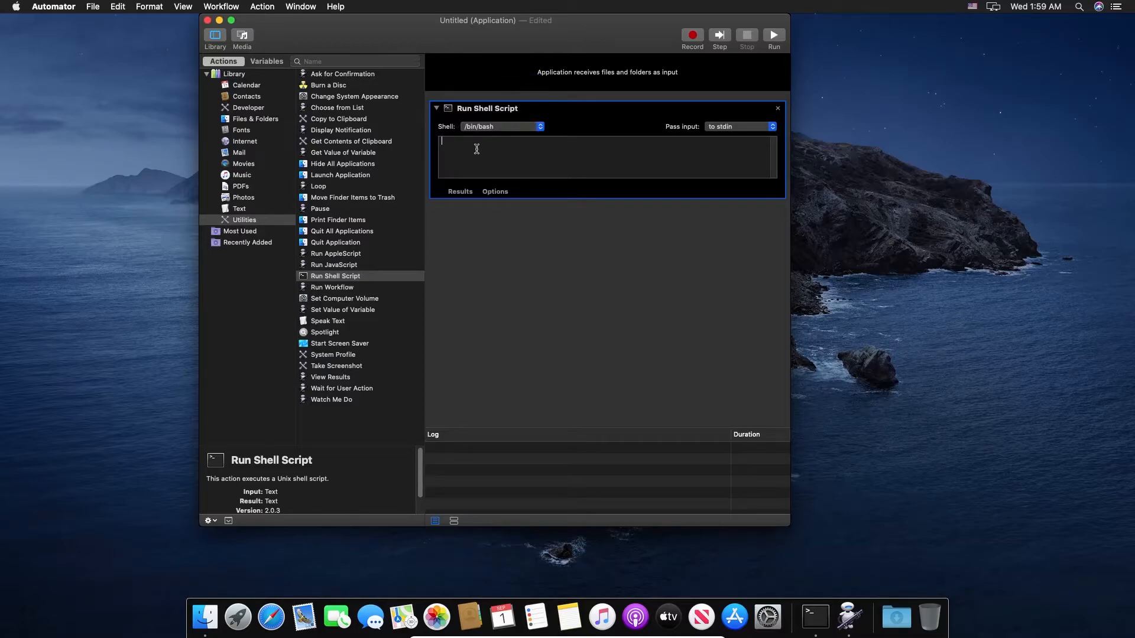
Step: Enter a script piping the password to sudo -S vmware-resolutionset 1920 1080, then save
click(476, 149)
text(echo 1234 | sudo -S /Library/Application\ Support/VMware\ Tools/vmware-re)
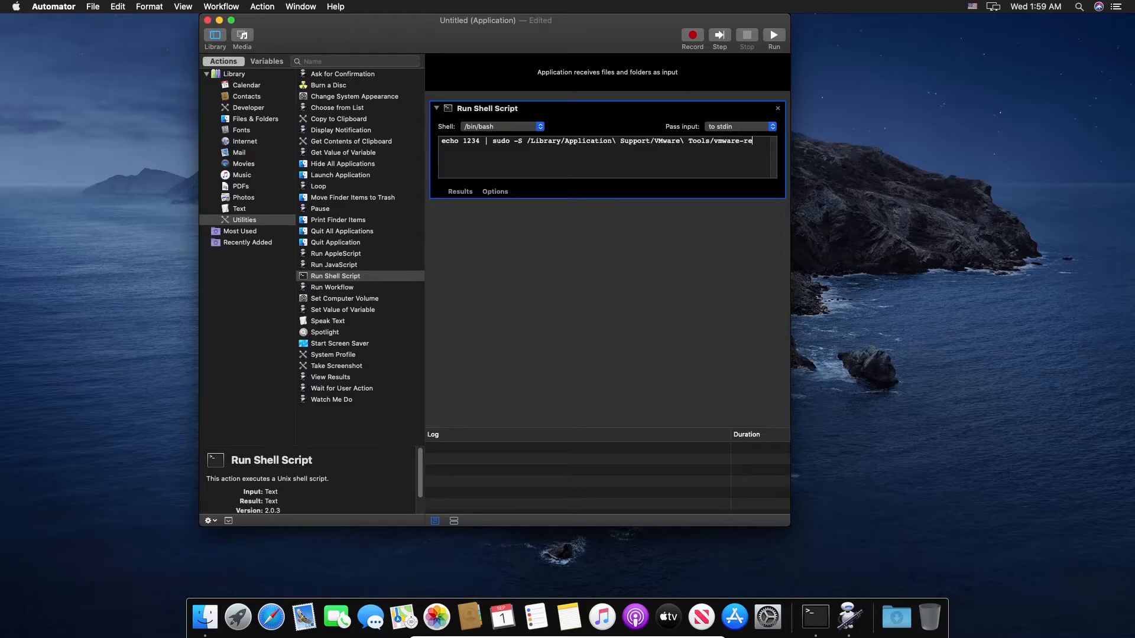
text(utionset 1920 1080)
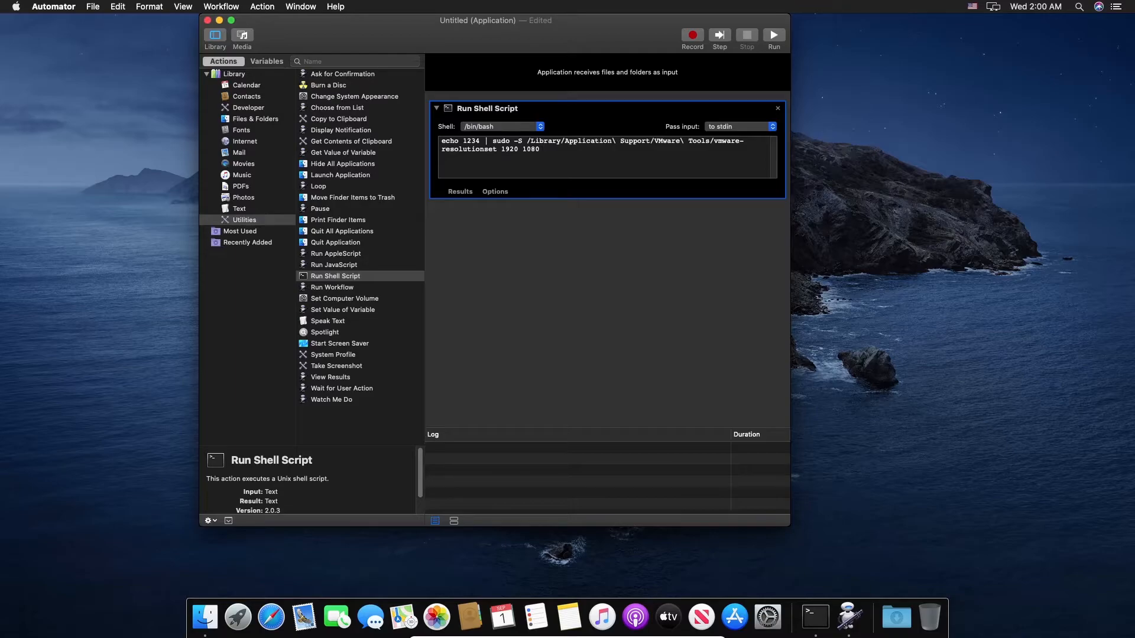
key(super+s)
Step: Save the app as LoginResolution in the Applications folder
click(486, 67)
double_click(486, 67)
click(563, 105)
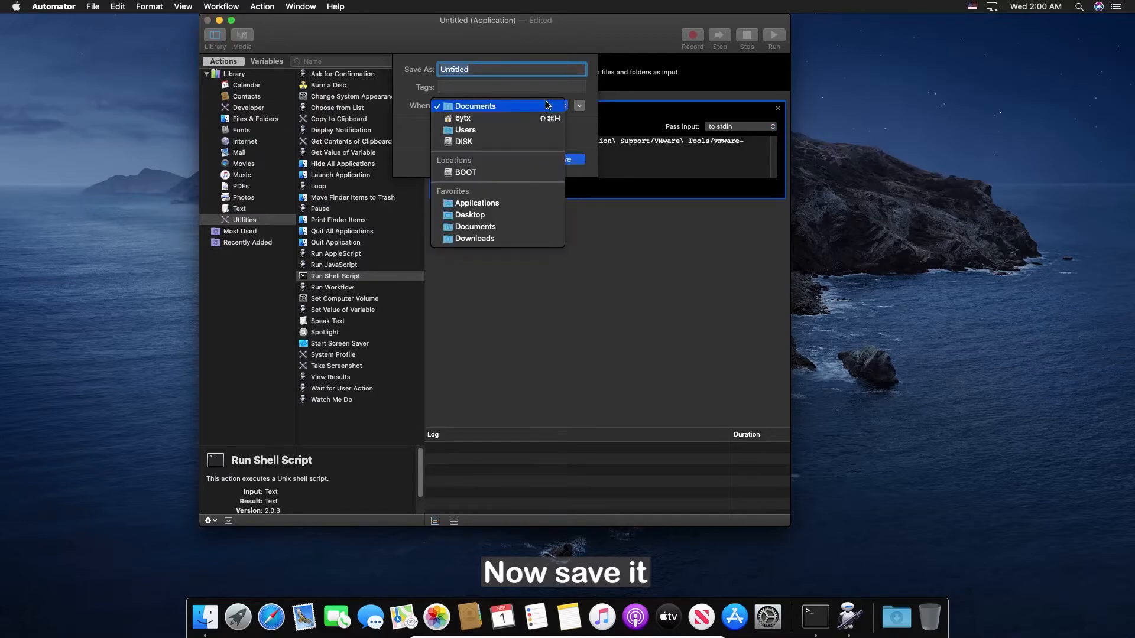
click(478, 203)
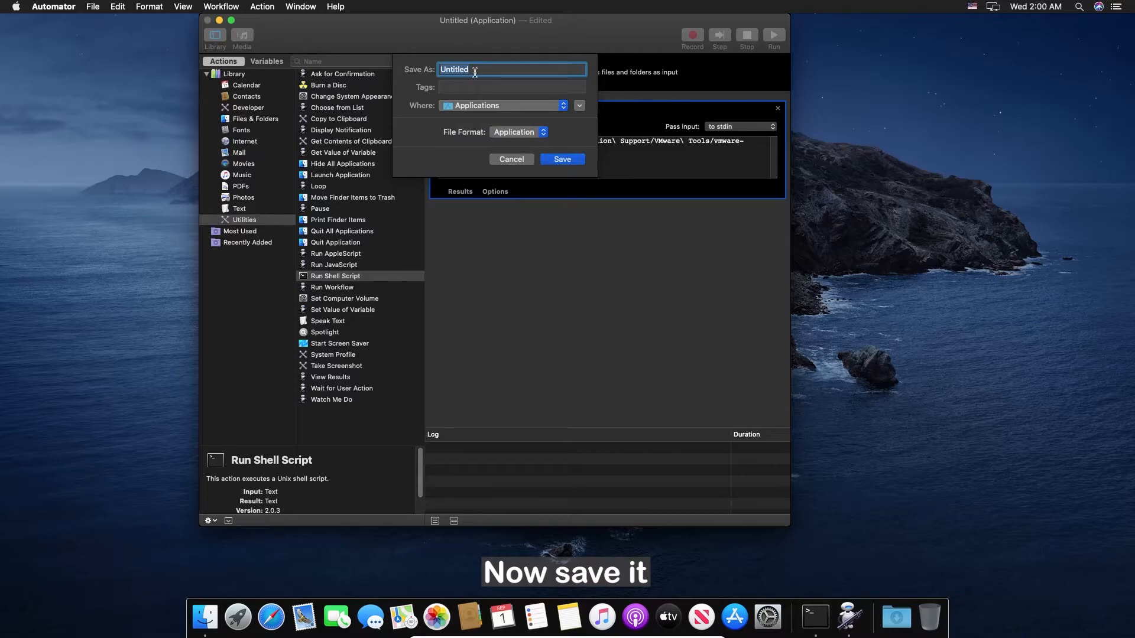
text(LoginResolution)
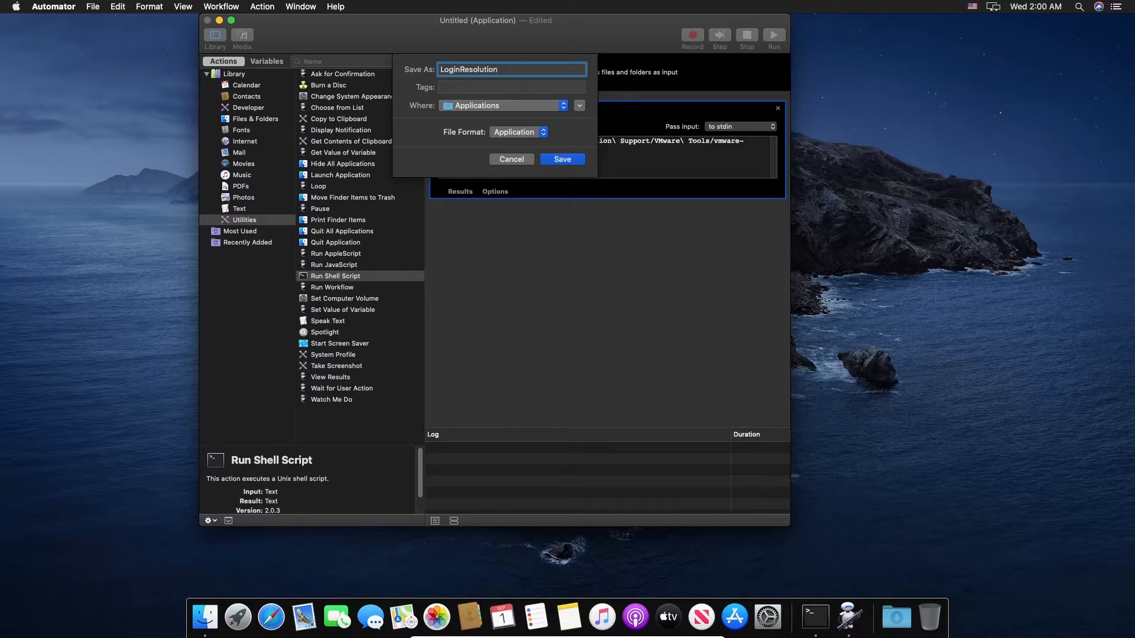
click(563, 161)
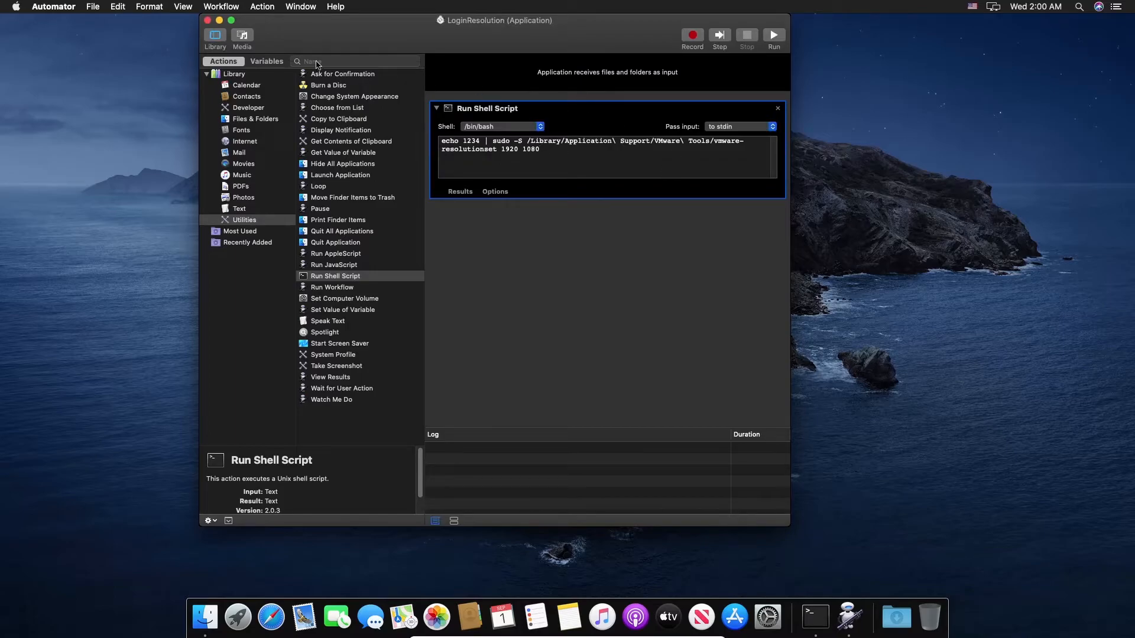
Step: Close the Automator workflow window, leaving the Automator app's Dock menu unused
click(208, 21)
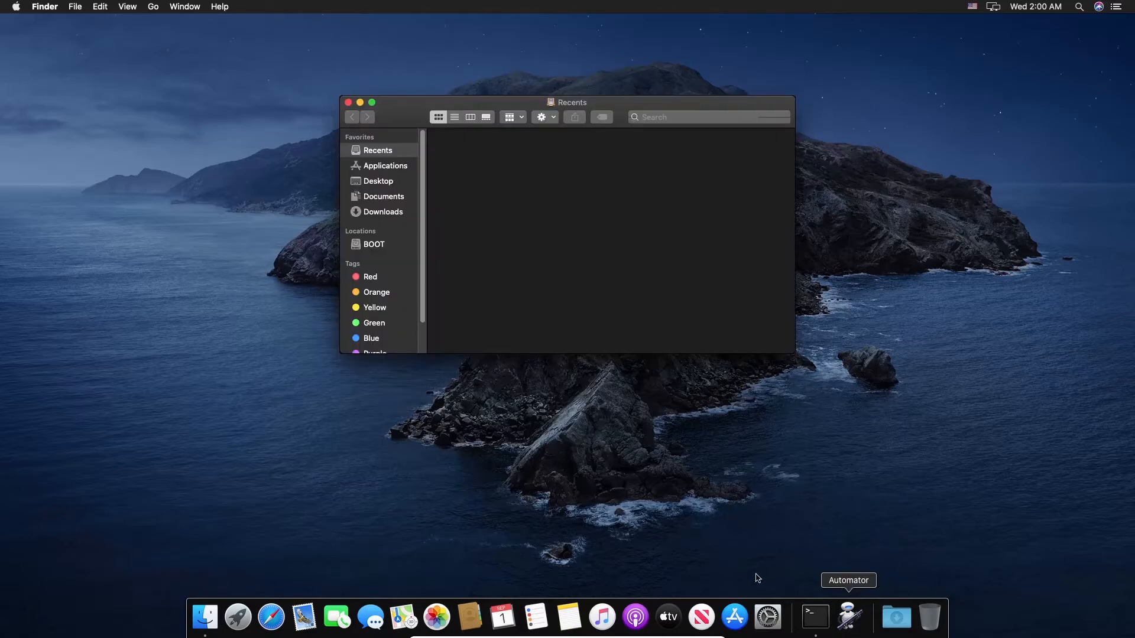
right_click(850, 616)
click(802, 525)
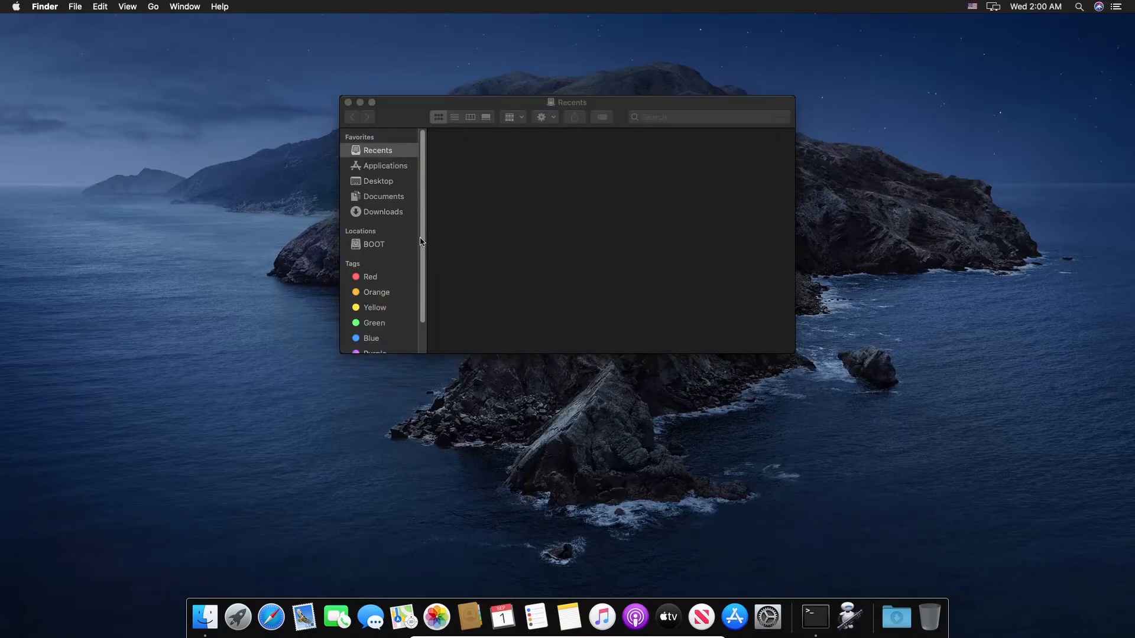
Step: Test-run the LoginResolution app from Finder's Applications folder
click(379, 168)
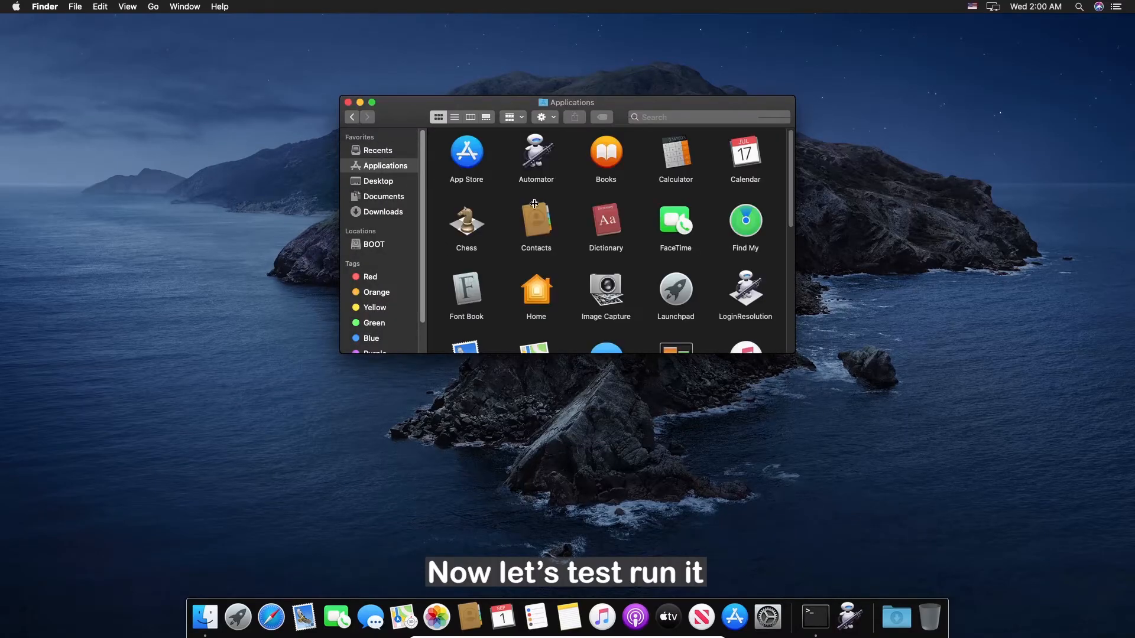
scroll(680, 237, down, 3)
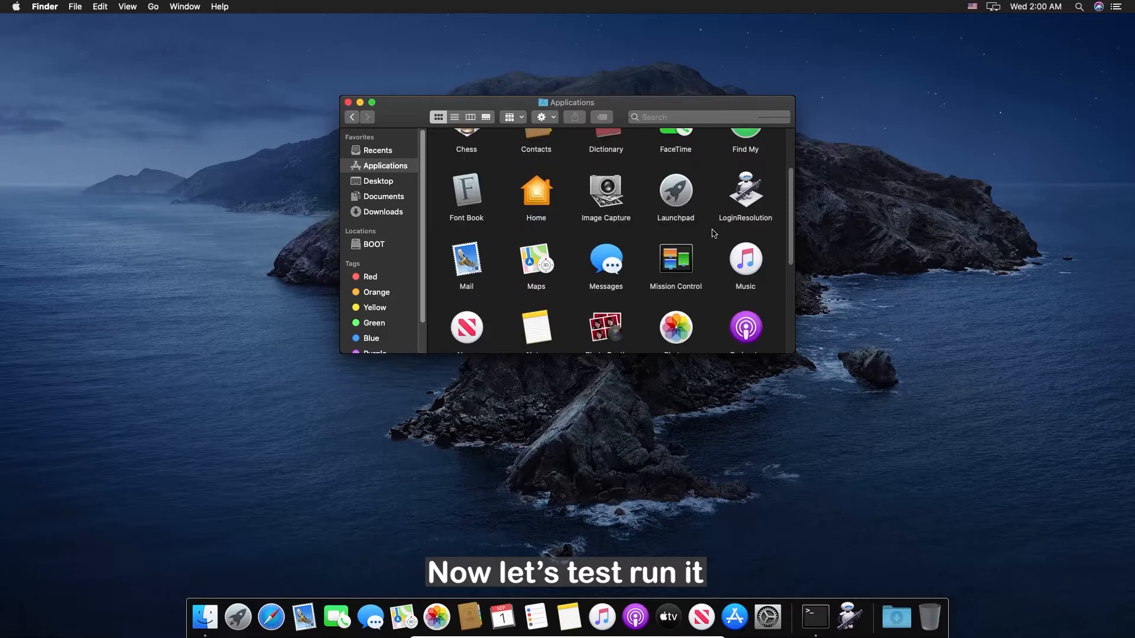
click(739, 202)
right_click(747, 200)
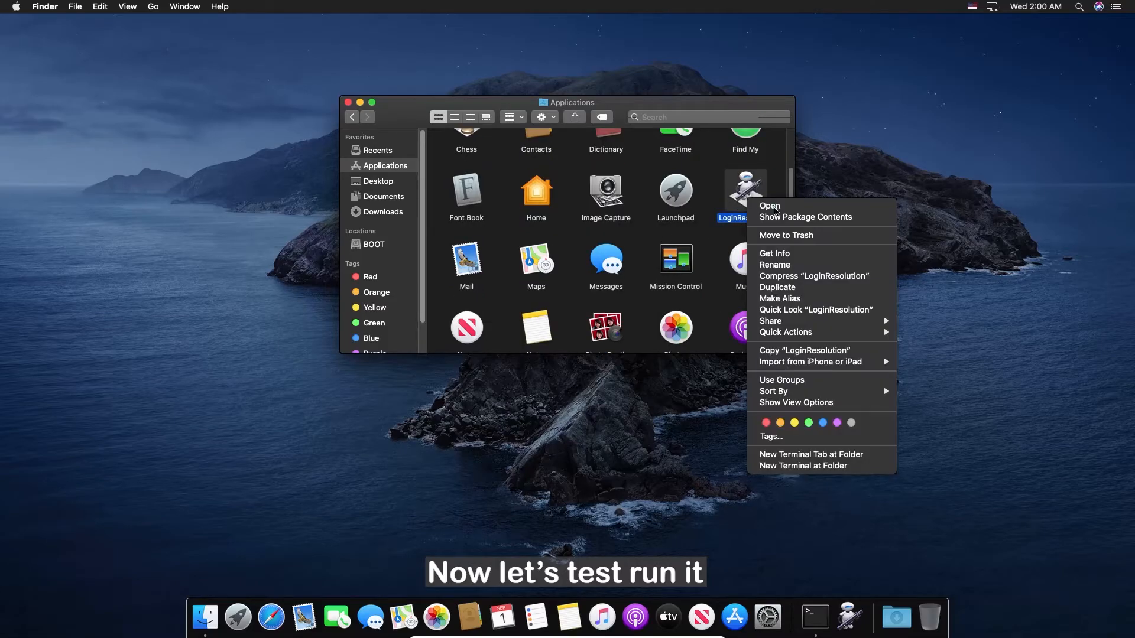
click(784, 208)
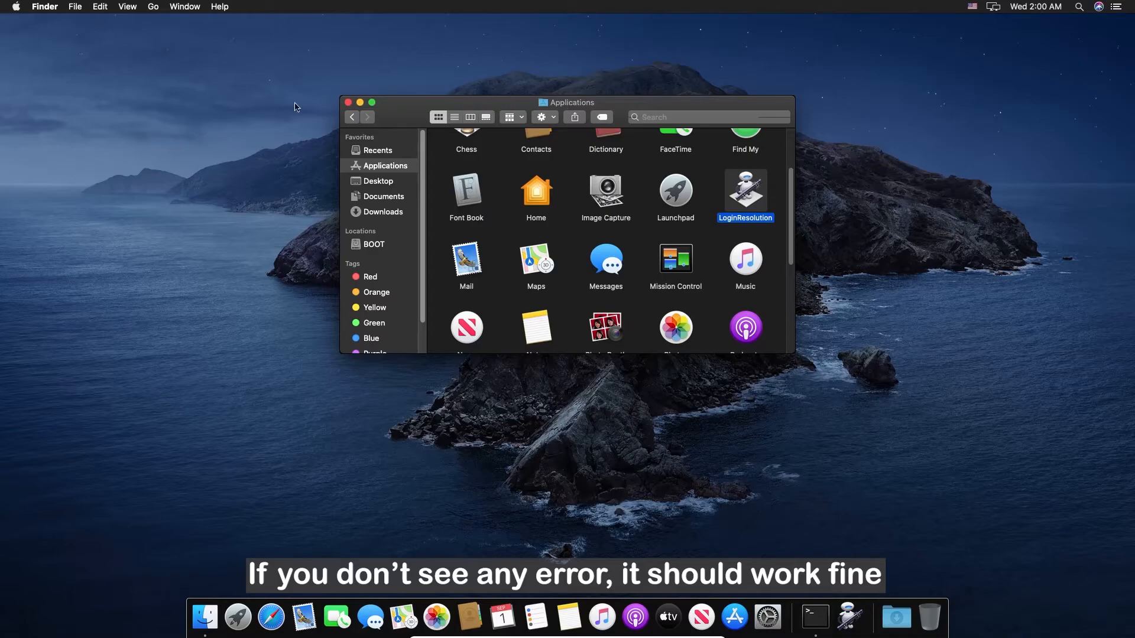
Step: Move the Applications window left and dismiss LoginResolution's action menu
drag(454, 106, 170, 111)
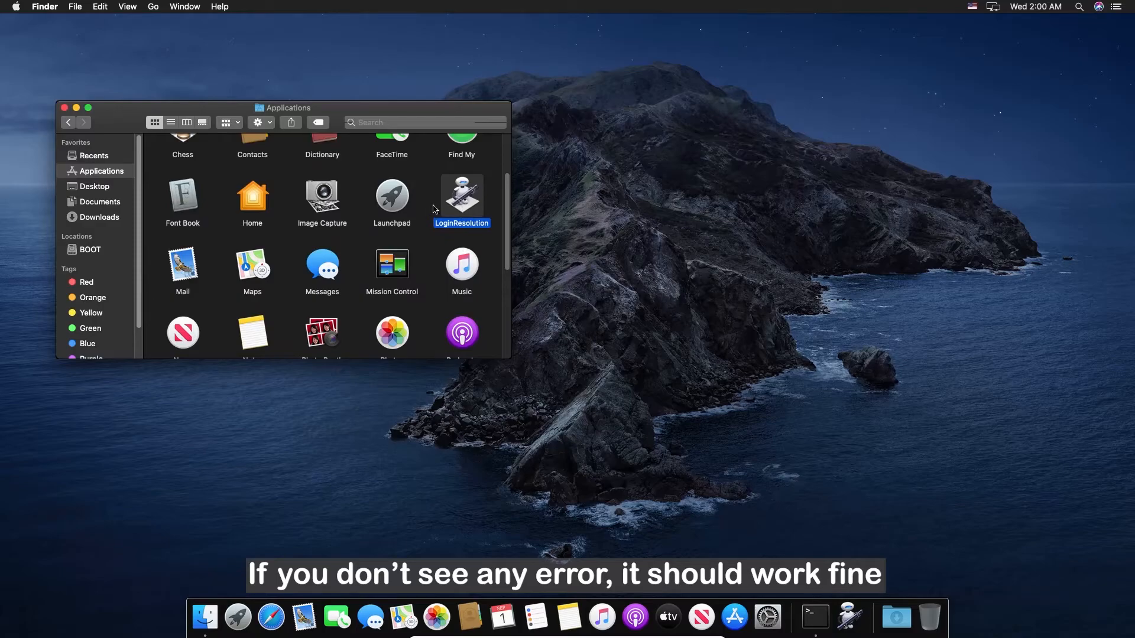
right_click(462, 203)
click(490, 185)
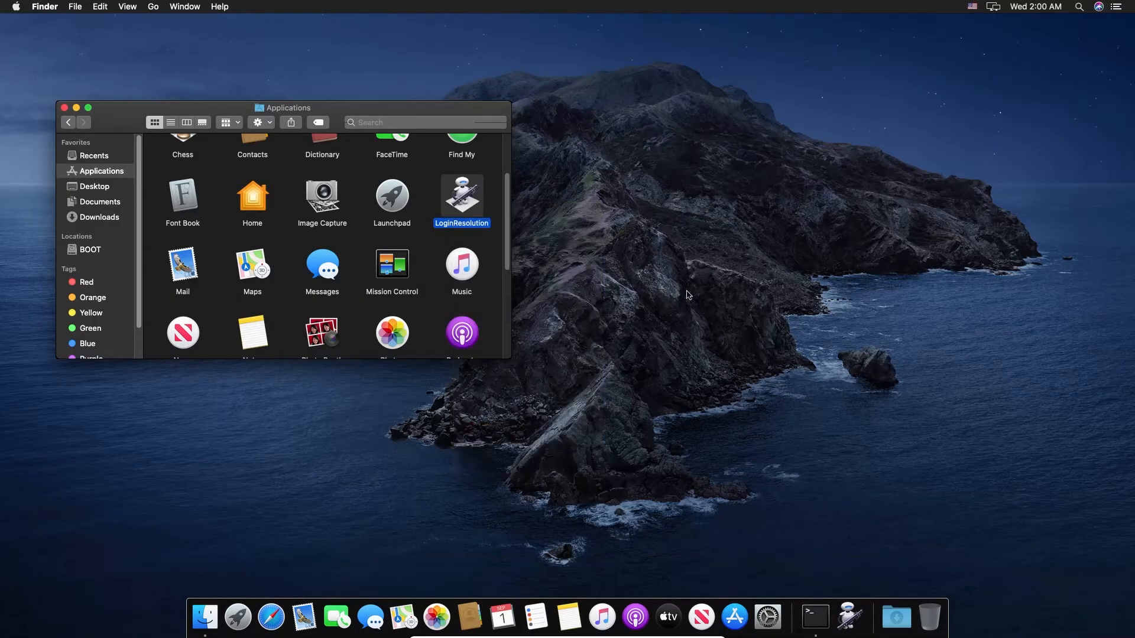
Step: Open System Preferences and search 'login' to reach the Login Items settings
click(767, 617)
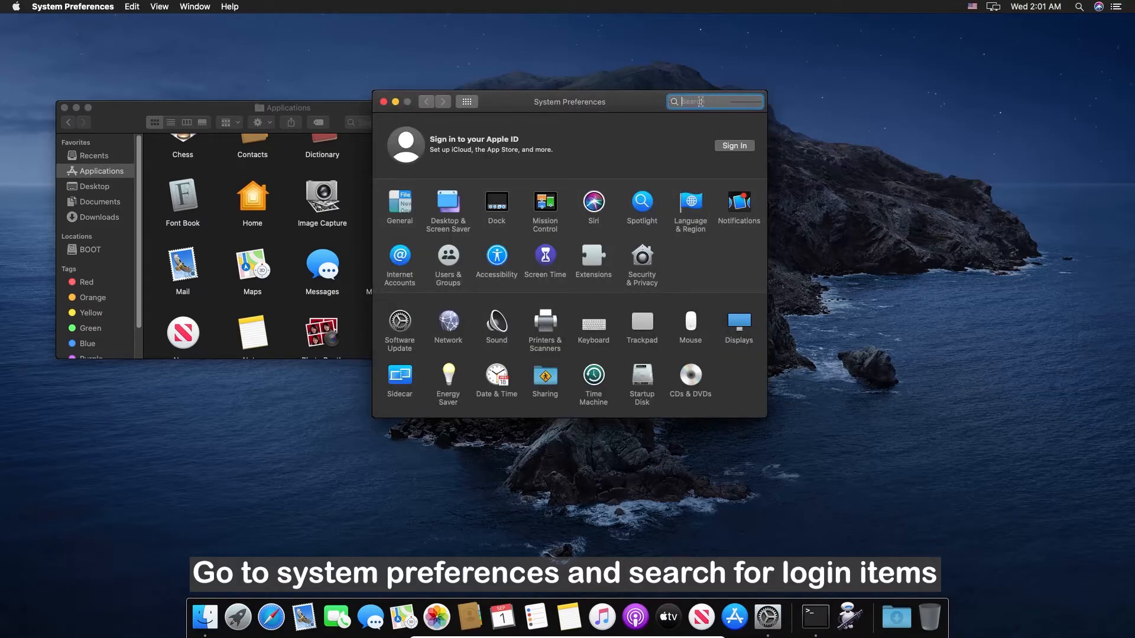
text(logi)
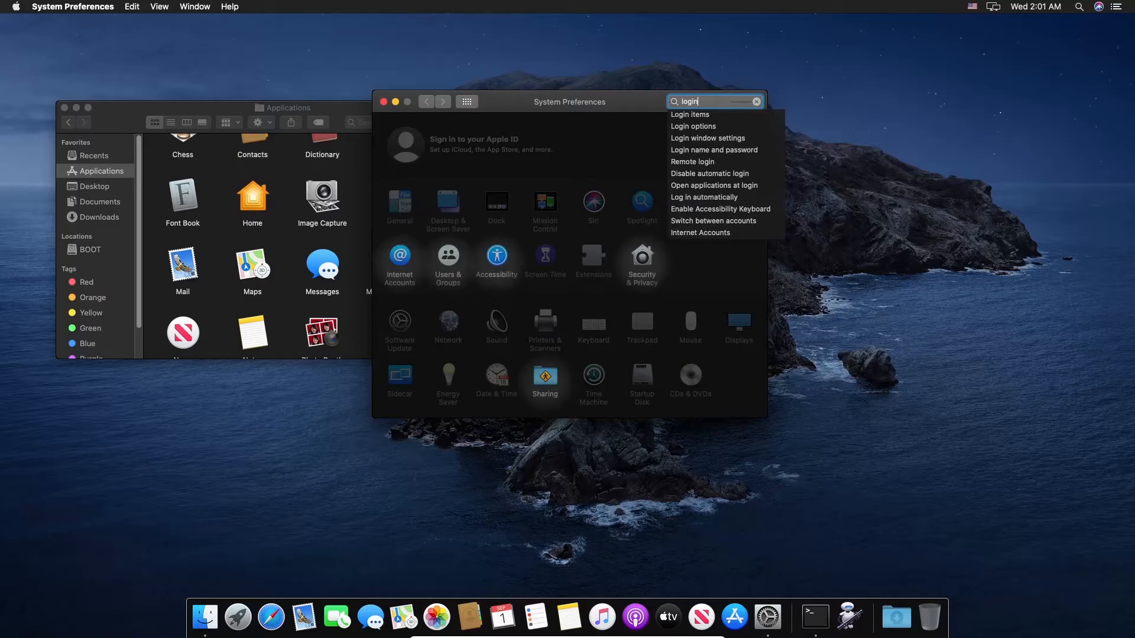
text(n)
click(695, 115)
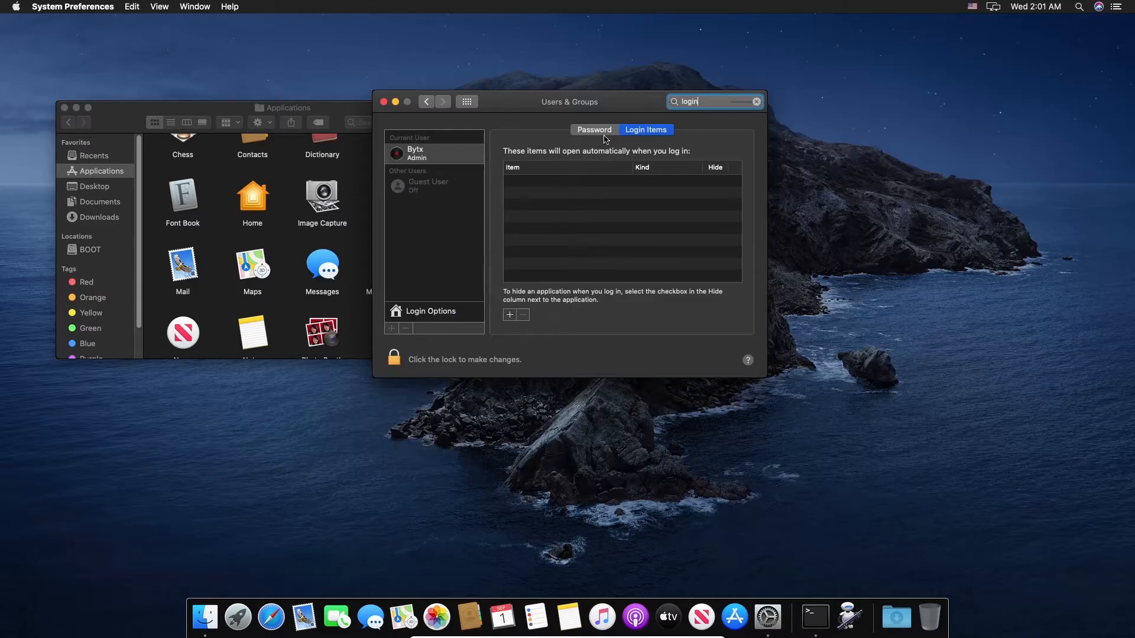
Step: Add Applications > LoginResolution as a login item, then close Users & Groups
click(510, 317)
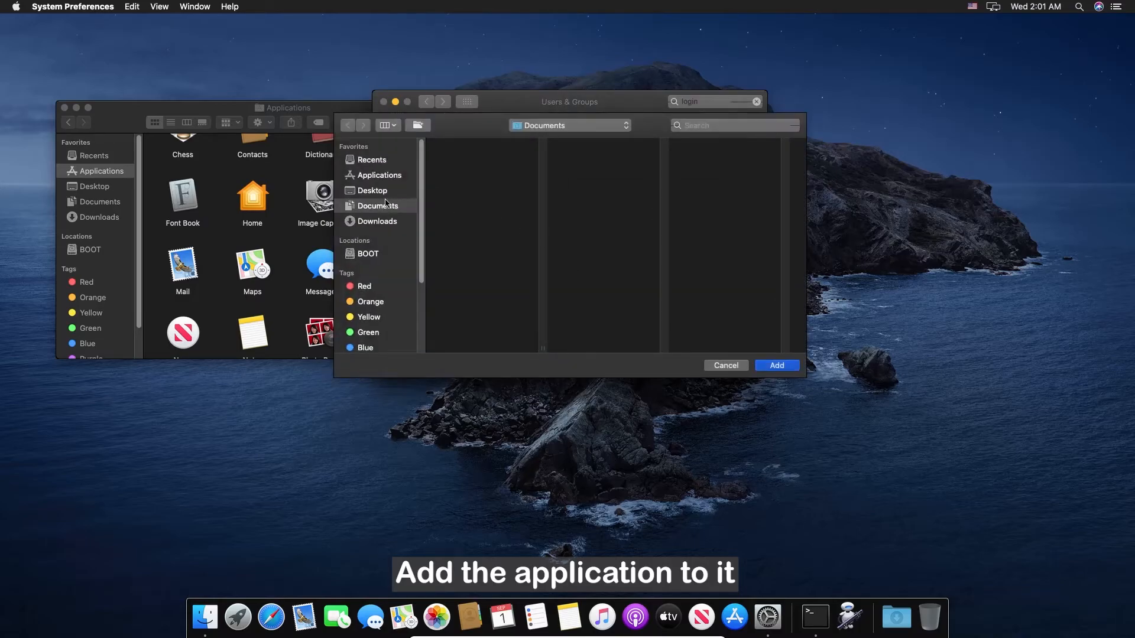
click(382, 173)
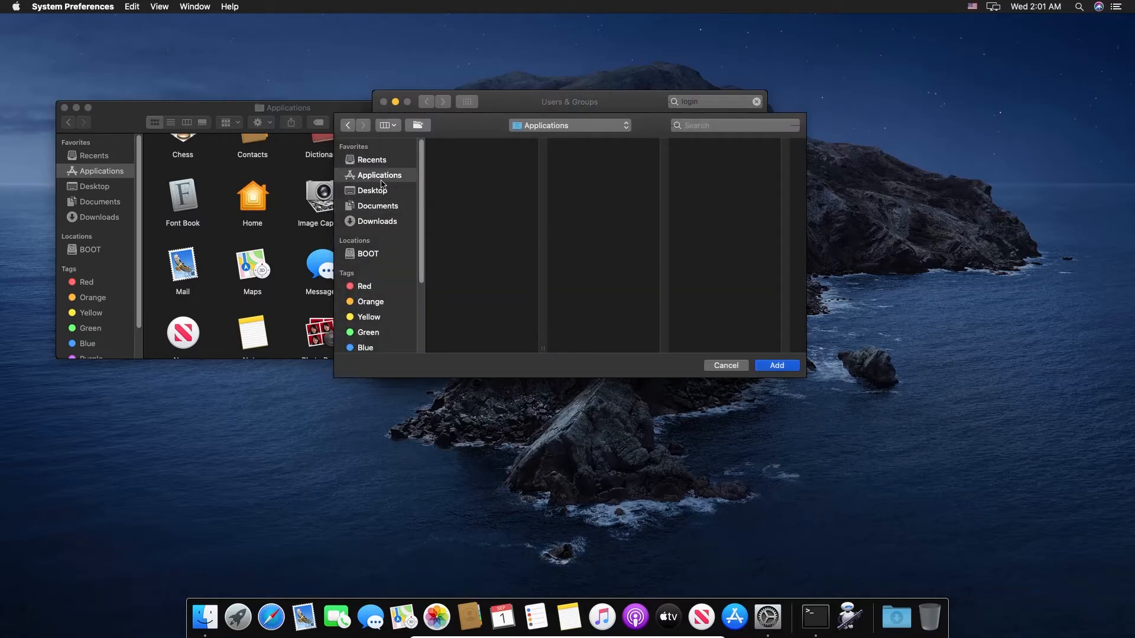
scroll(479, 260, down, 1)
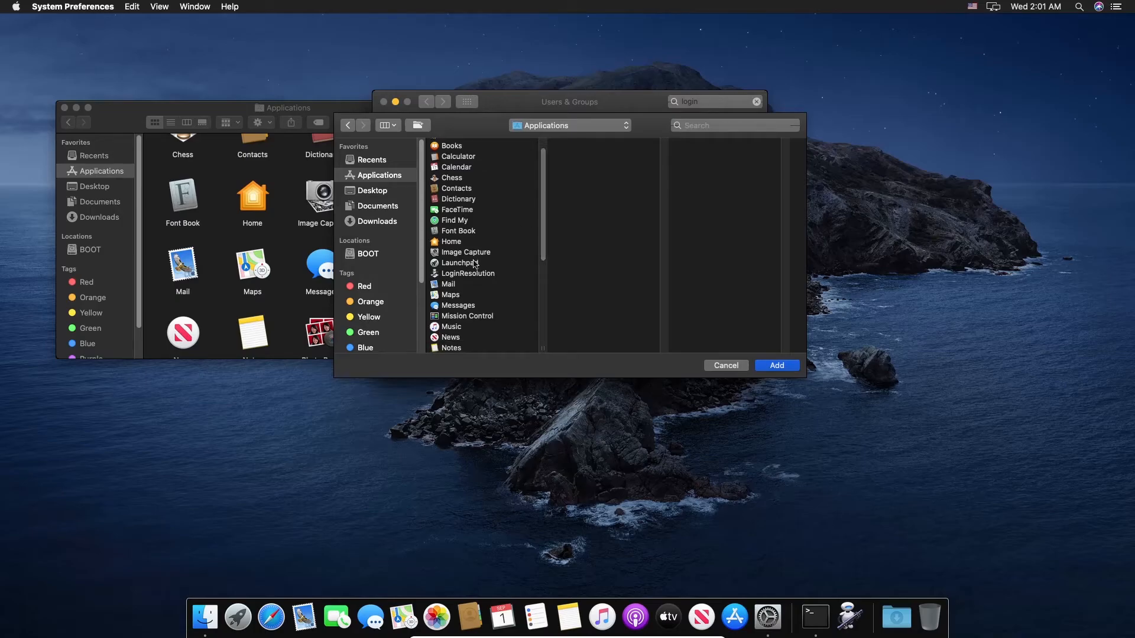
click(464, 273)
click(778, 366)
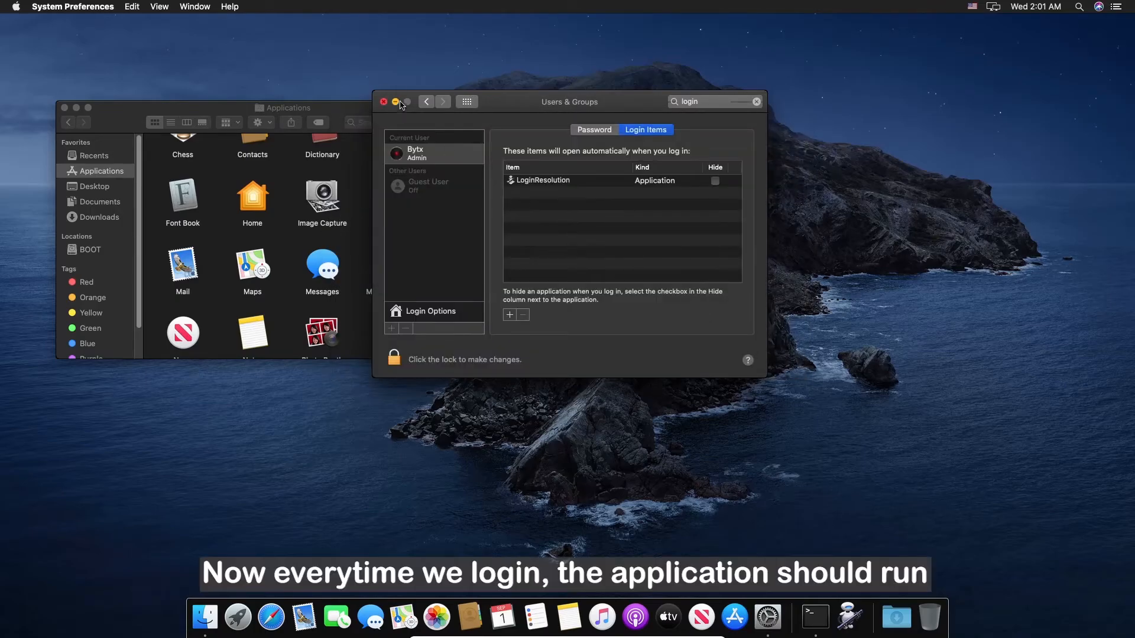
click(383, 102)
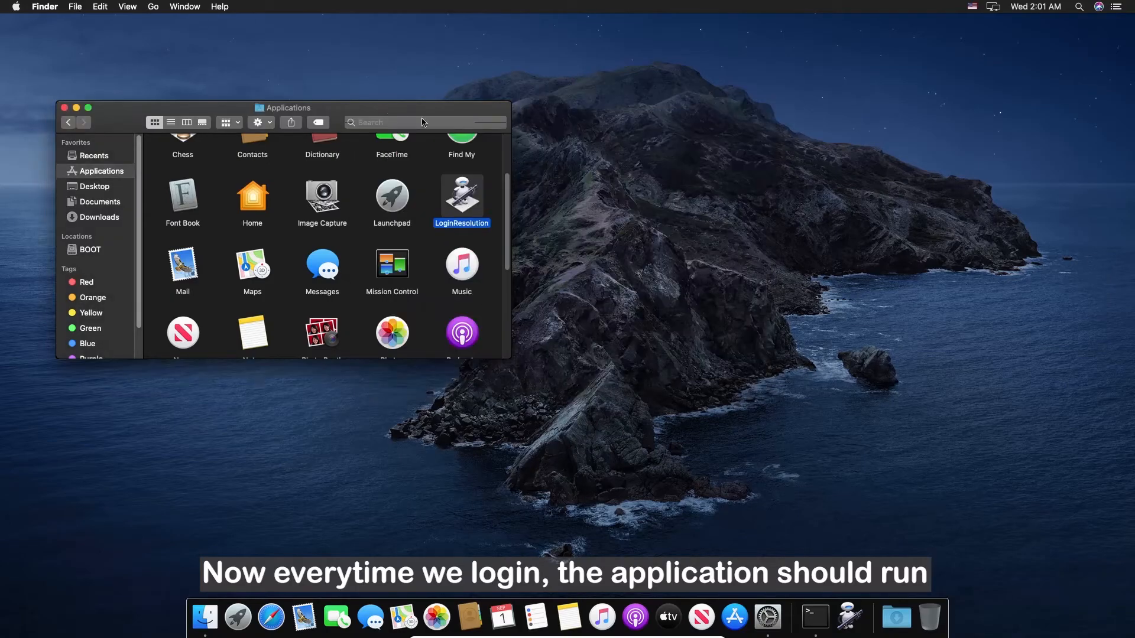
Step: Close the Applications window and restart with 'Reopen windows when logging back in' unticked
click(64, 107)
click(20, 8)
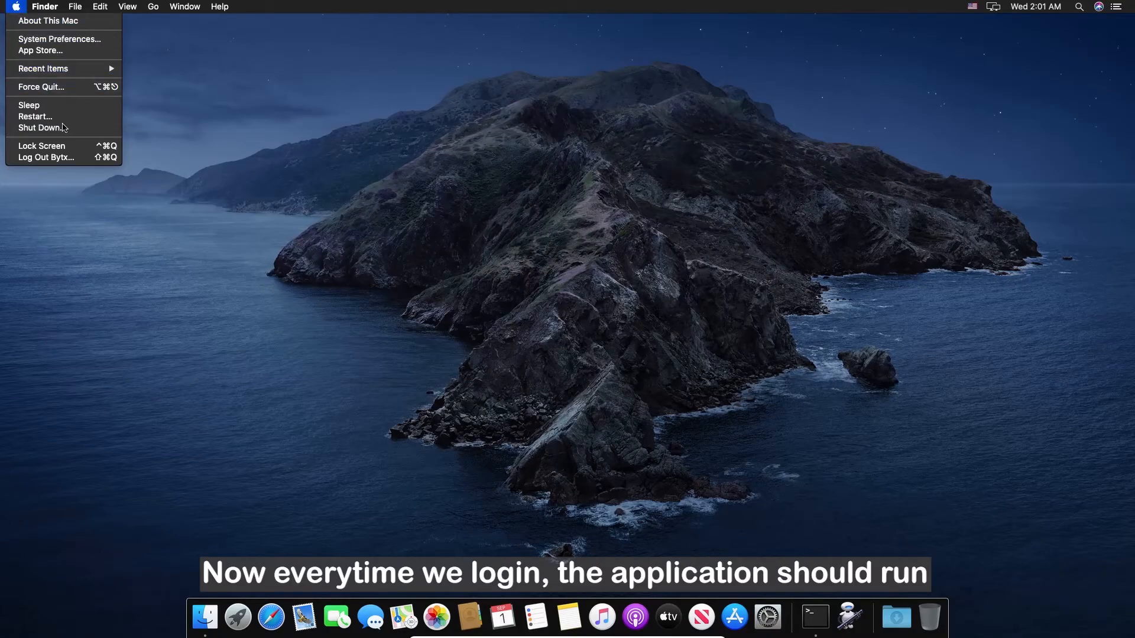
click(55, 118)
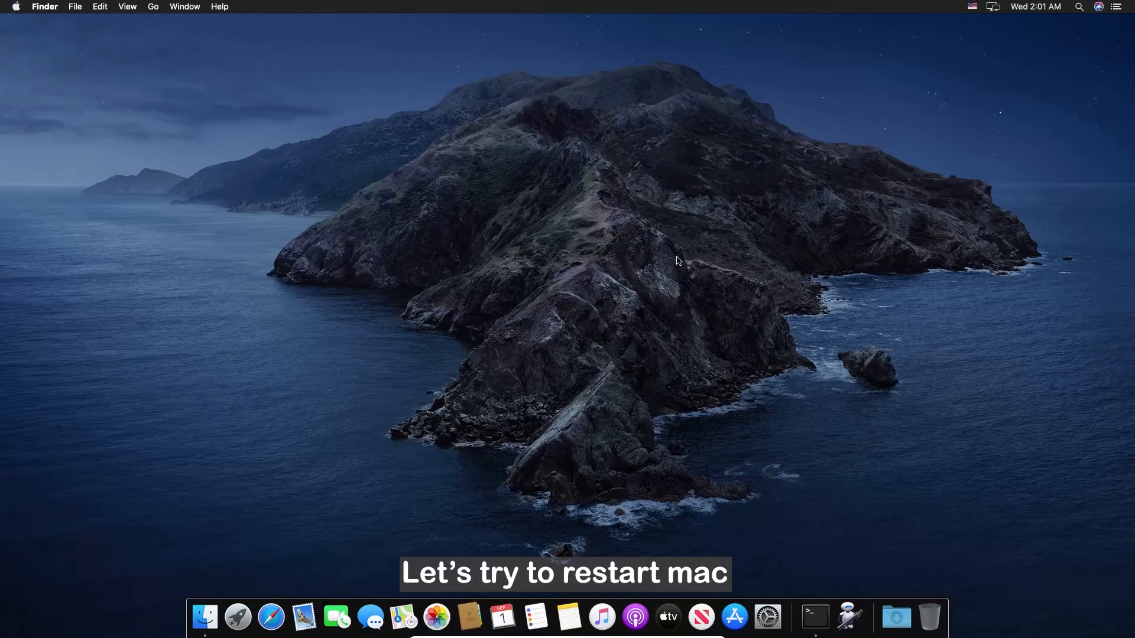
click(506, 207)
click(660, 231)
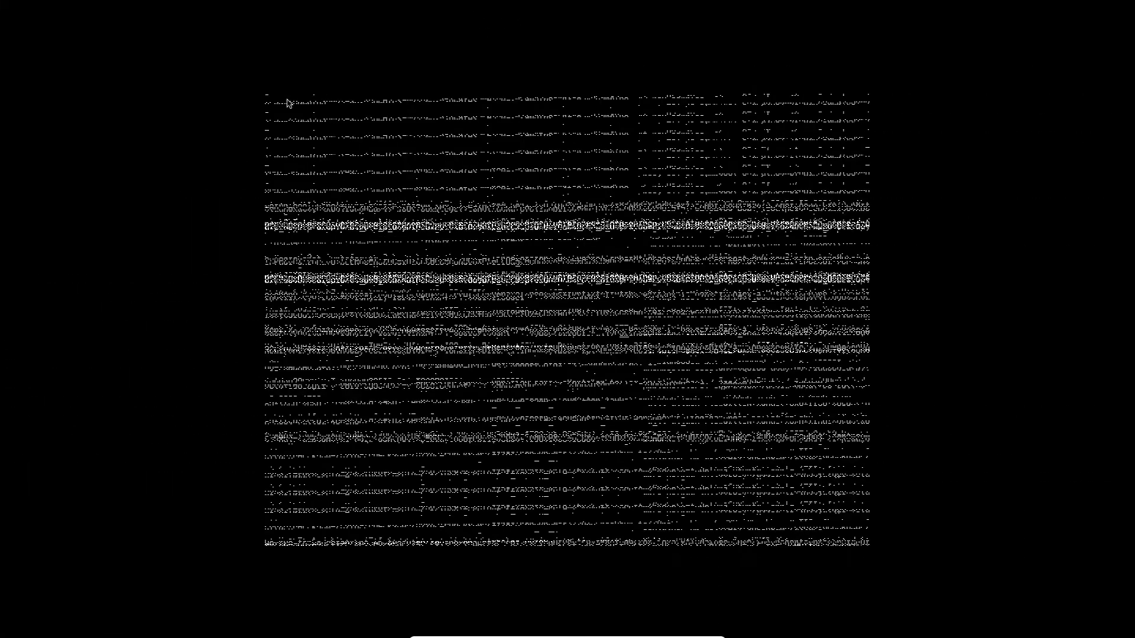
Step: Log back in with the account password and confirm the desktop fills 1920x1080
text(****)
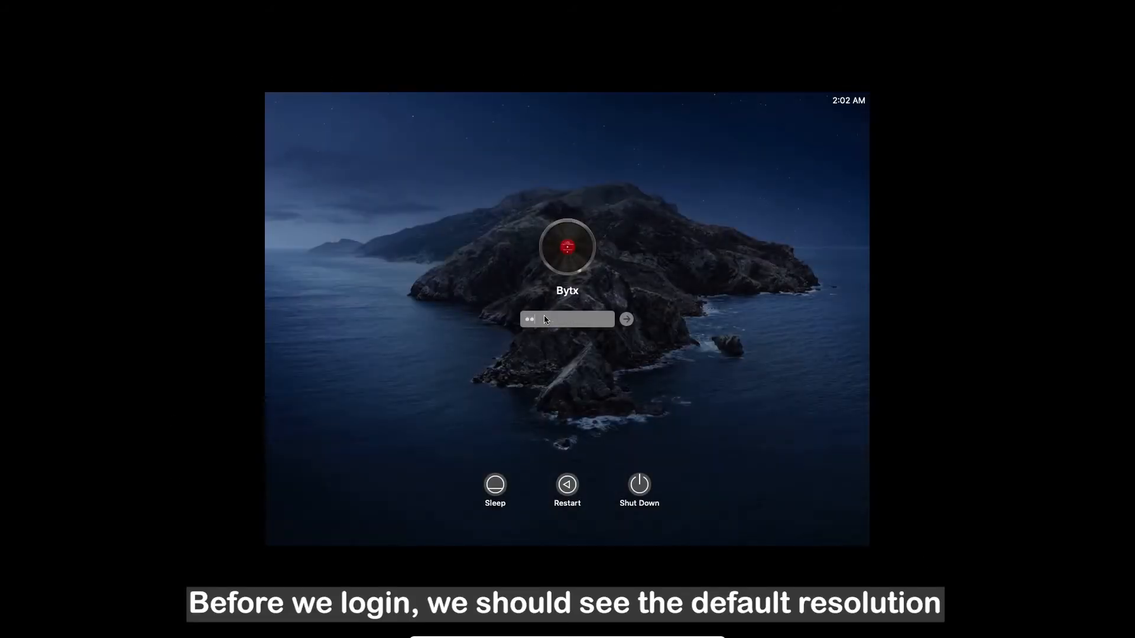
click(627, 320)
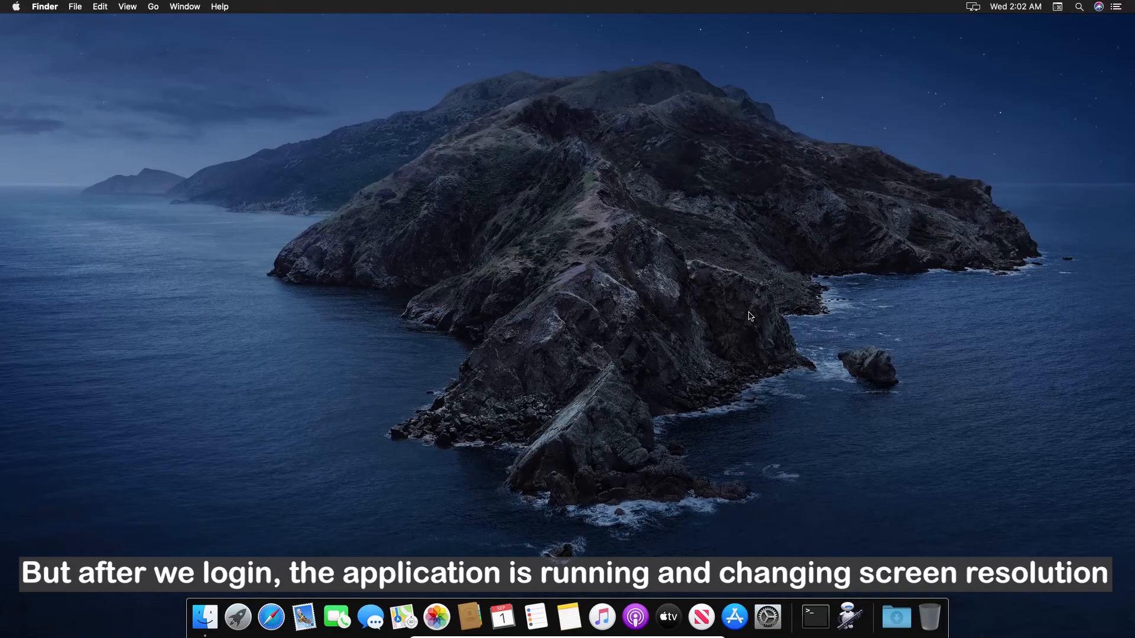
drag(473, 228, 676, 387)
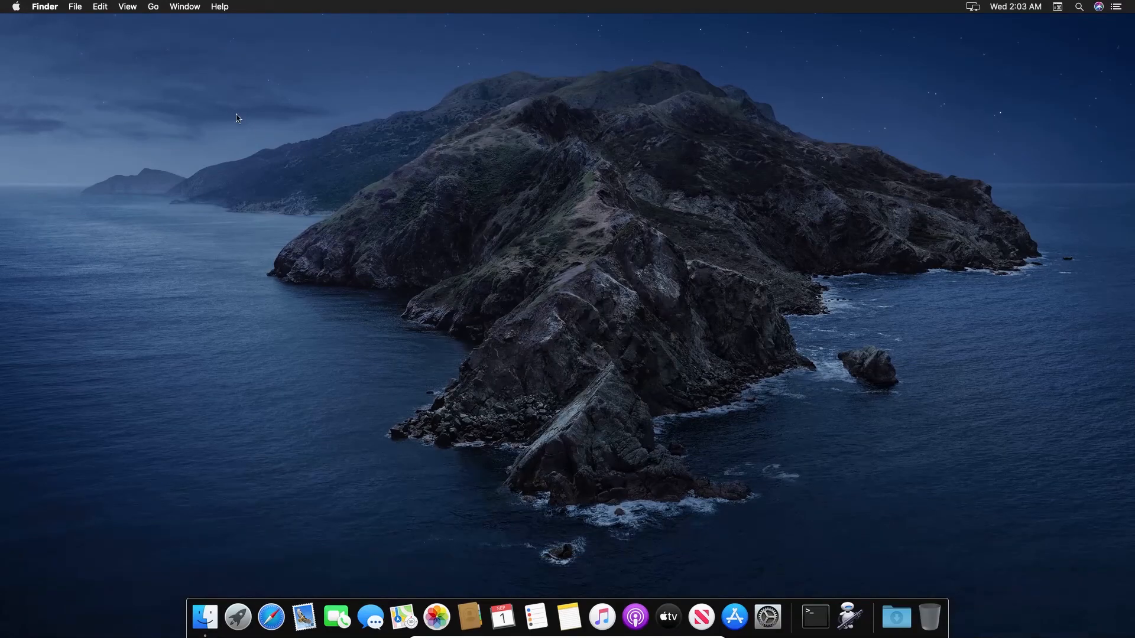
click(16, 8)
click(28, 20)
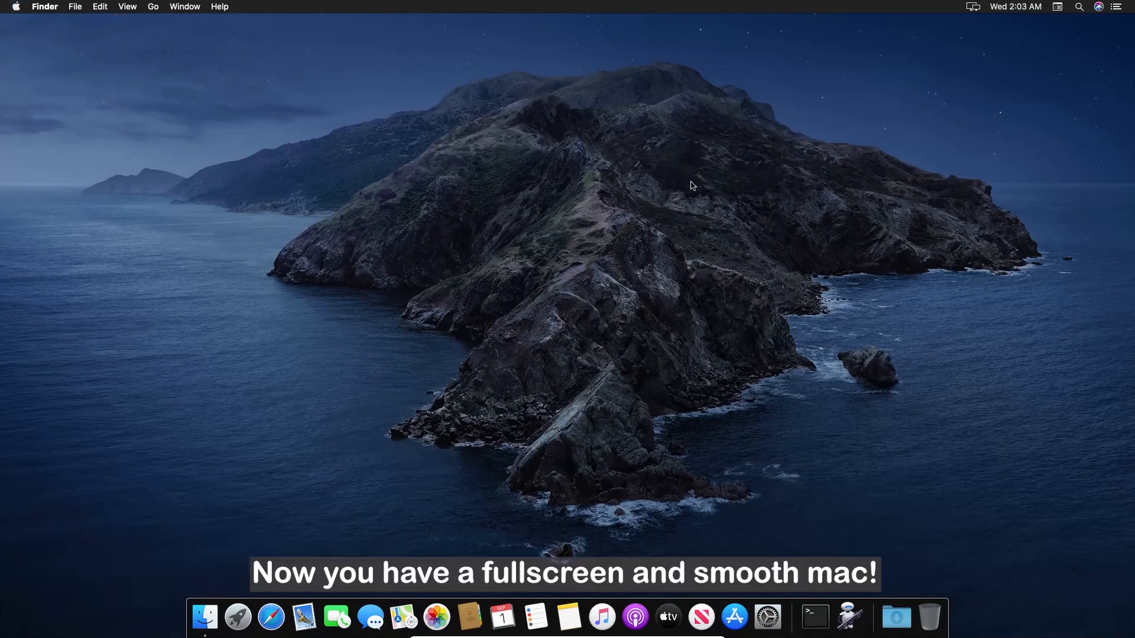